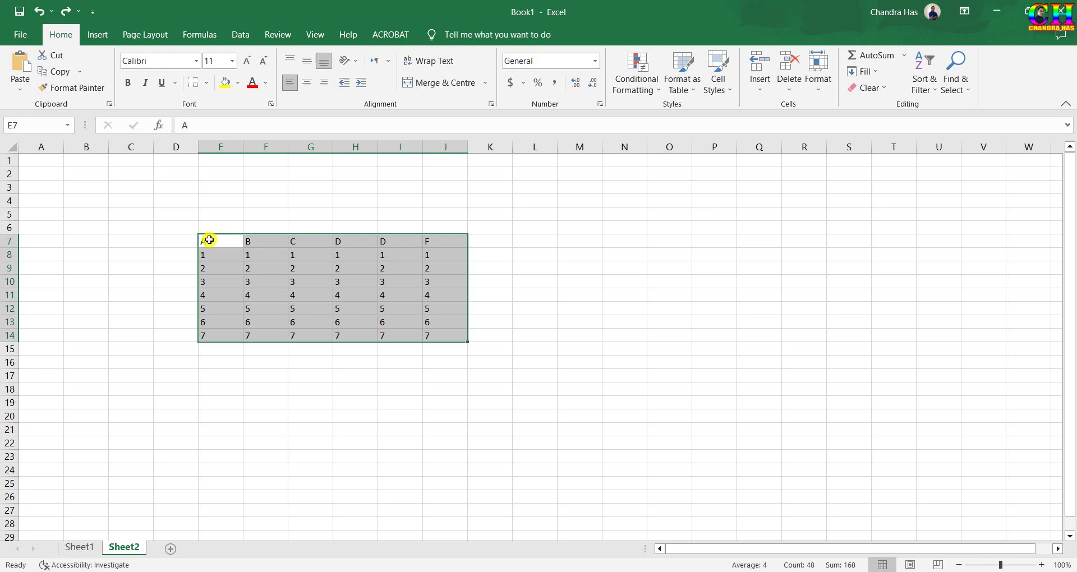
Copy the A–F table with values 1–7 from Excel range E7:J14
left_click_drag(209, 240, 445, 335)
key("ctrl+c")
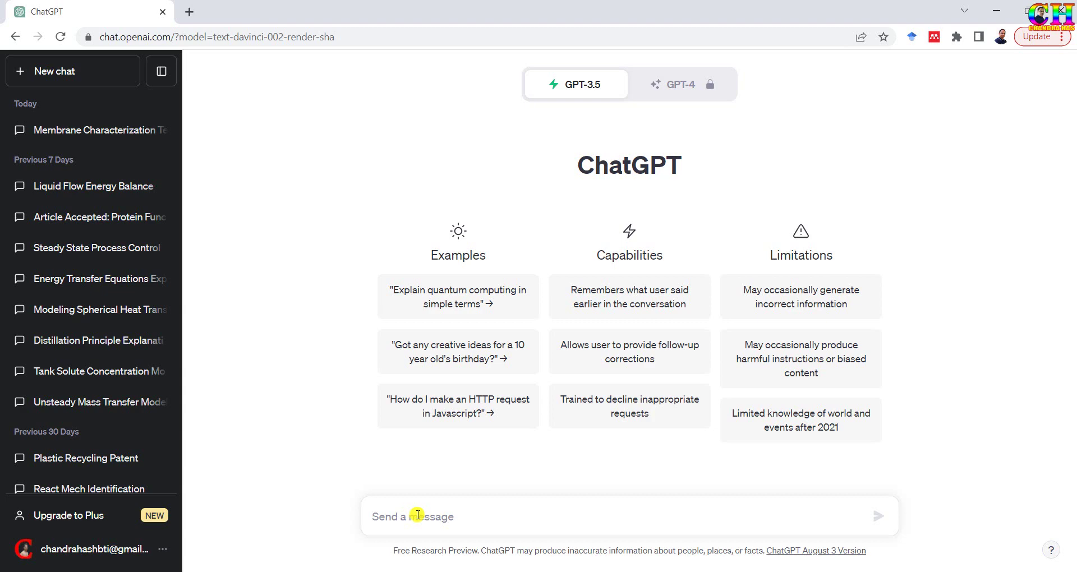
Ask ChatGPT to convert the pasted Excel table into LaTeX, then copy the tabular code
type("c")
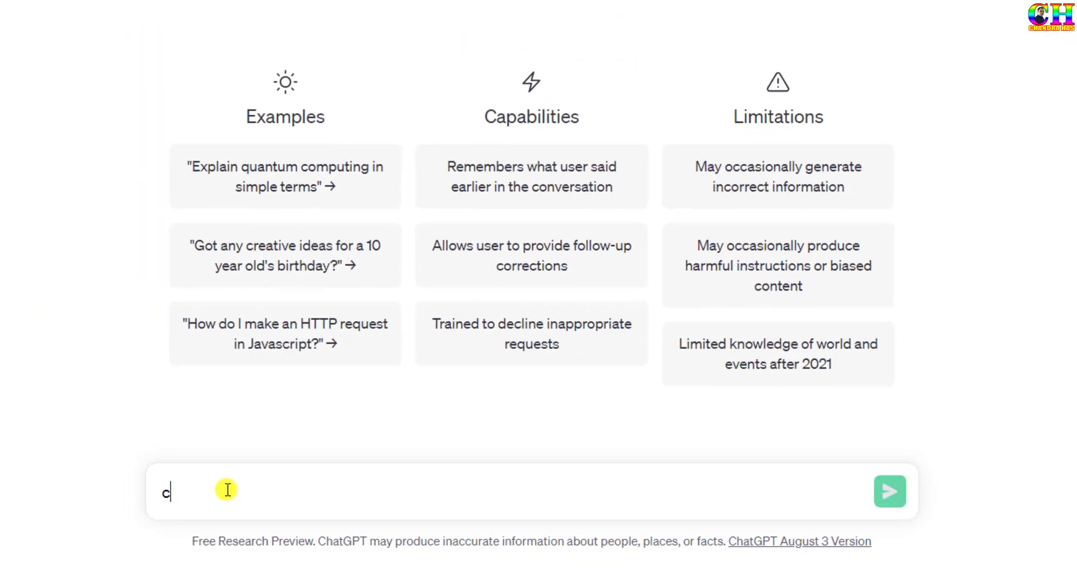
type("onvert following content into")
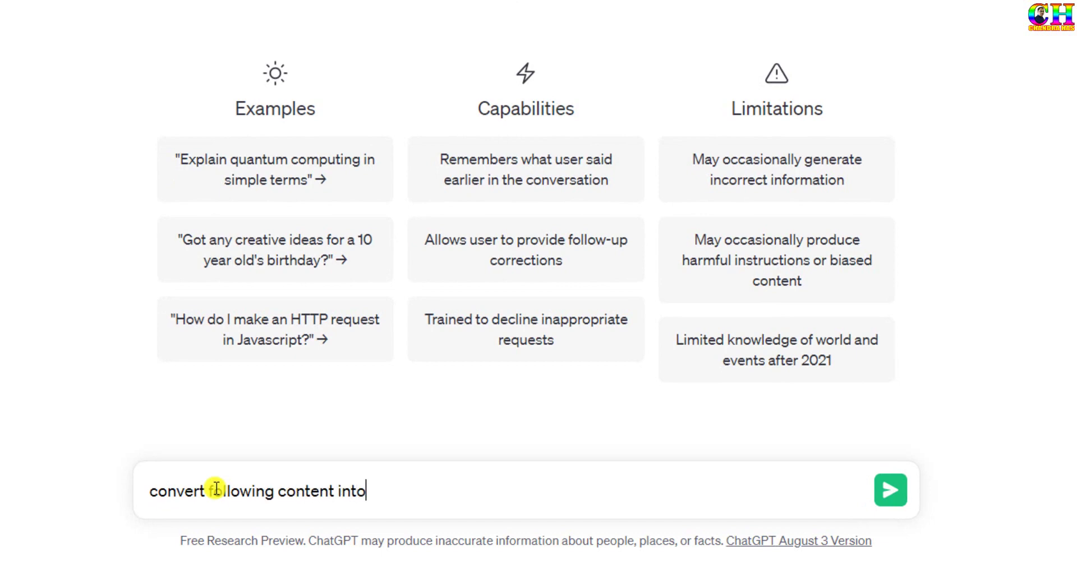
type("x")
key("Return")
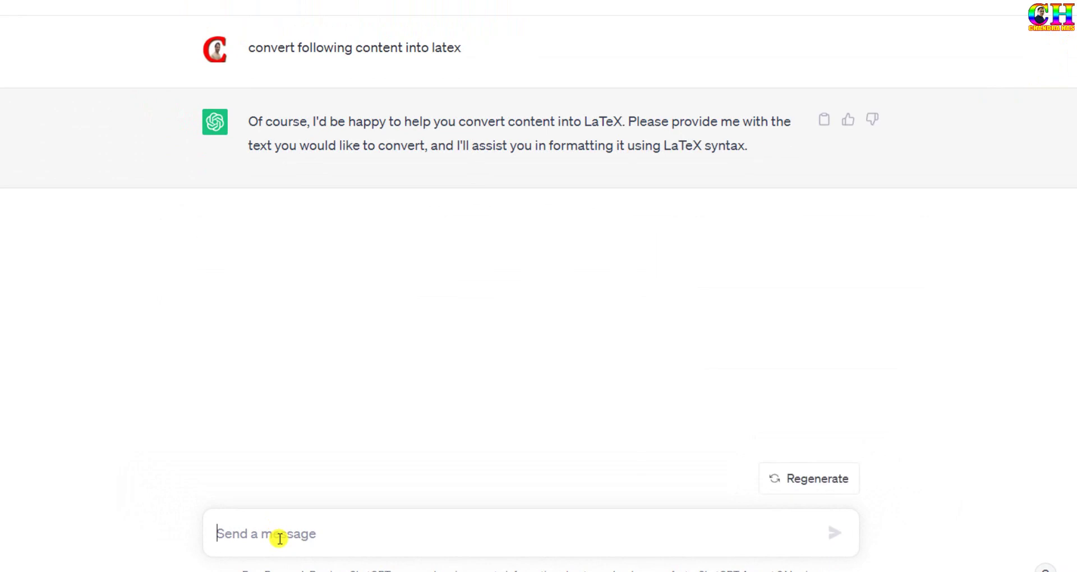
key("ctrl+v")
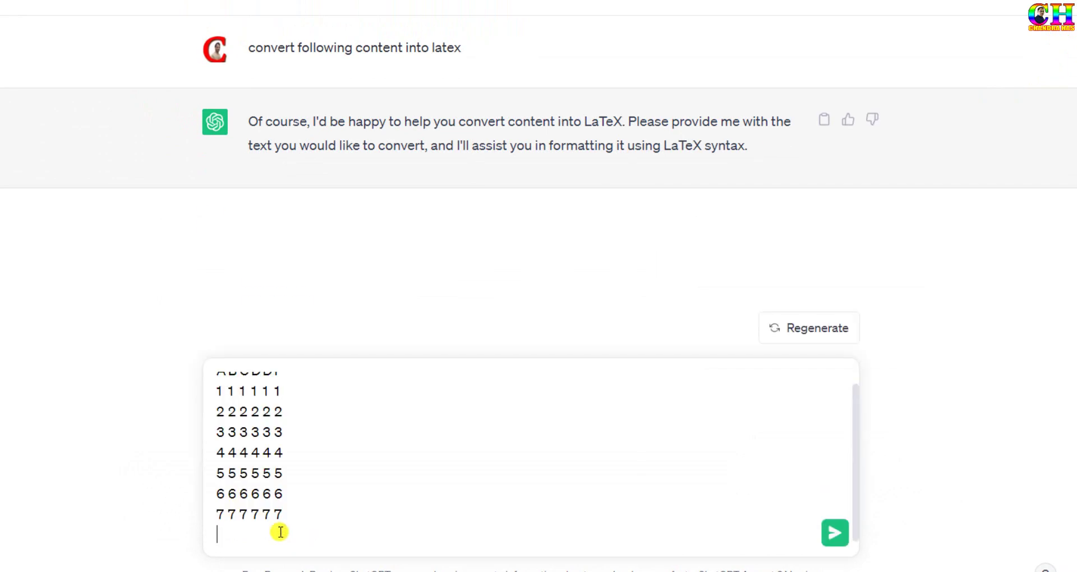
key("Return")
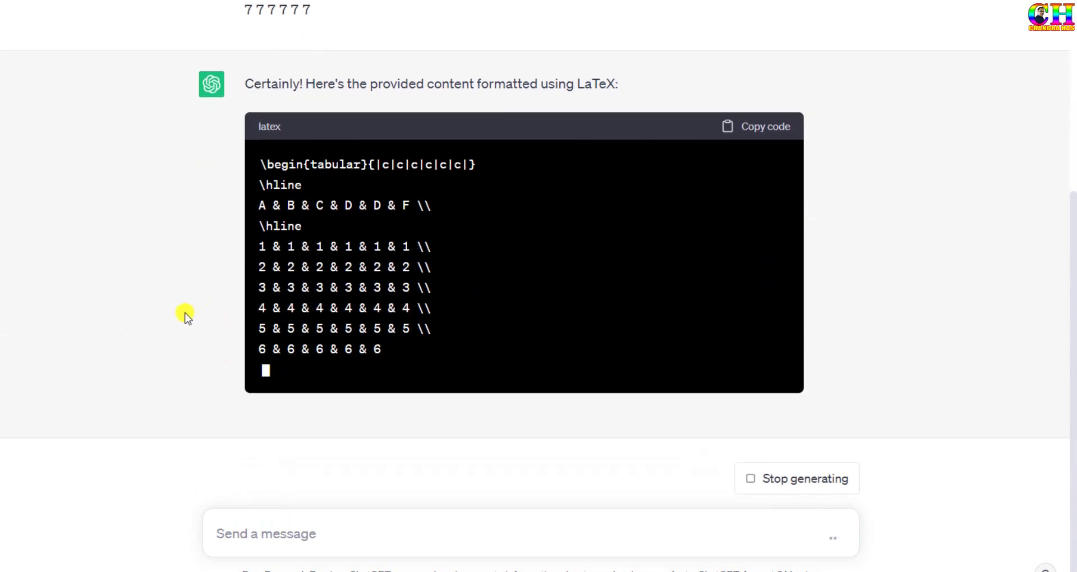
scroll(183, 312, "up", 2)
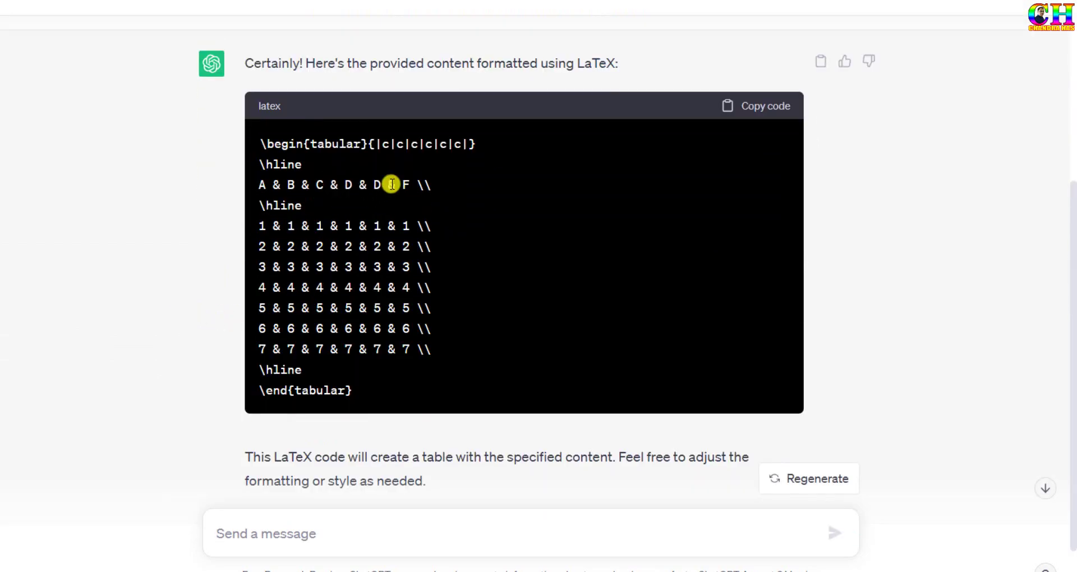
left_click(746, 114)
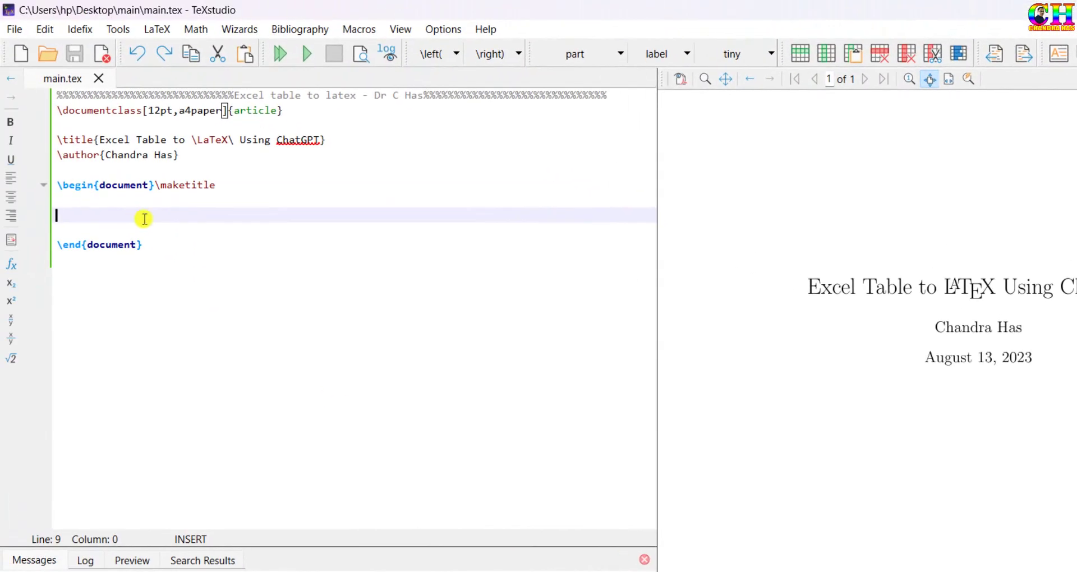
Paste the tabular code after \maketitle and compile to show the bordered A–F table
key("ctrl+v")
left_click(275, 53)
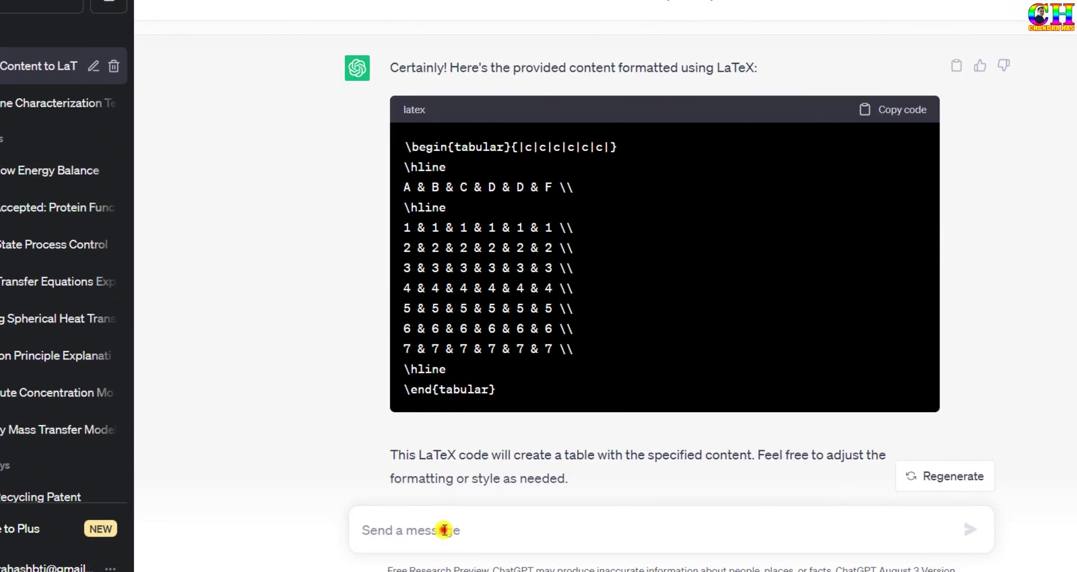
Request caption 'Sample Table' and label tab:sample, then copy the updated table code
left_click(444, 530)
type("add caption and label")
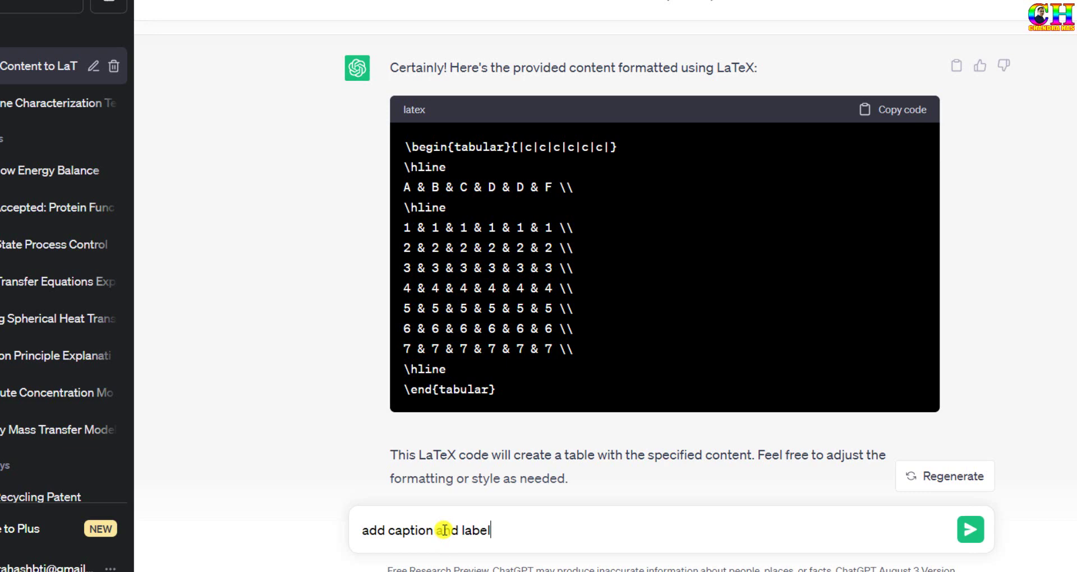
key("Return")
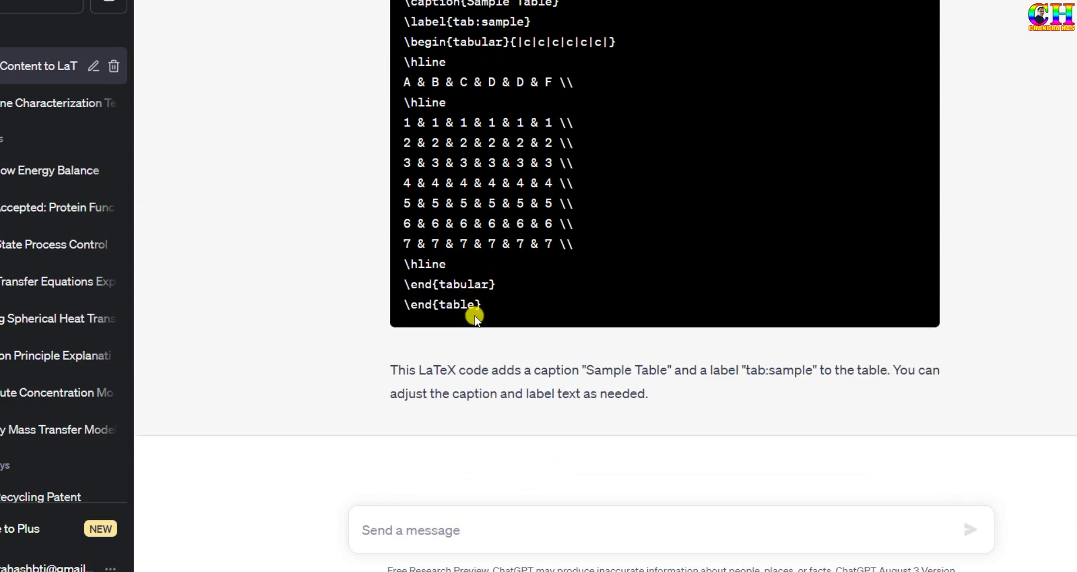
scroll(649, 228, "up", 3)
scroll(743, 207, "down", 1)
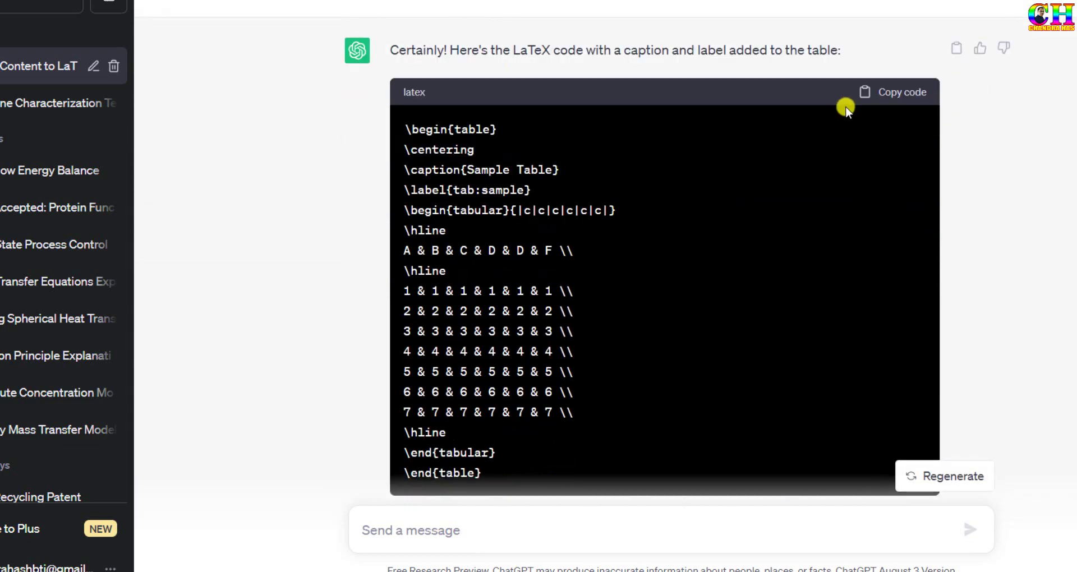
left_click(884, 100)
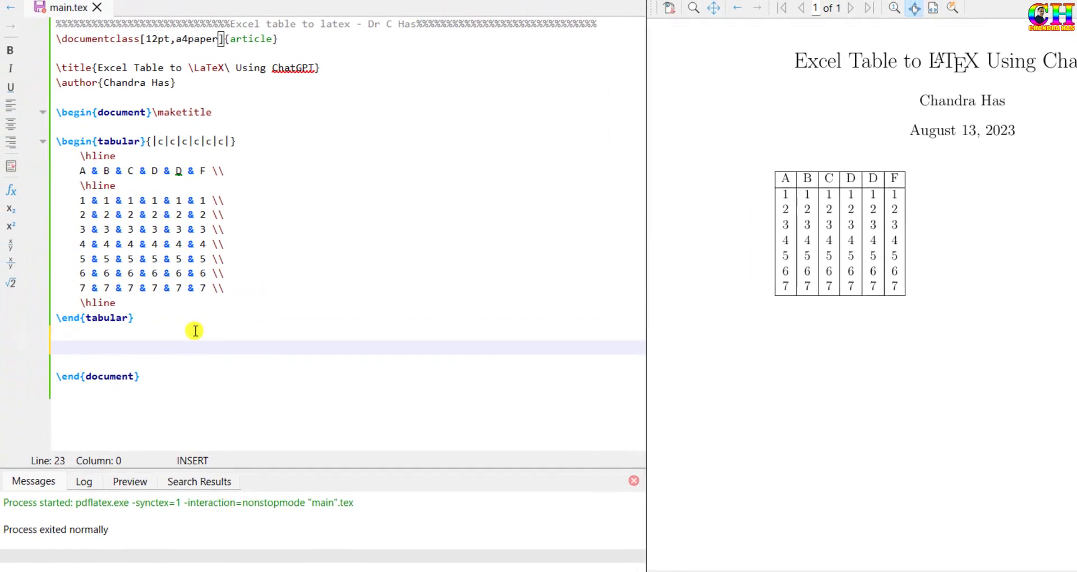
Paste the captioned table below \end{tabular} and compile to show Table 1: Sample Table
key("ctrl+v")
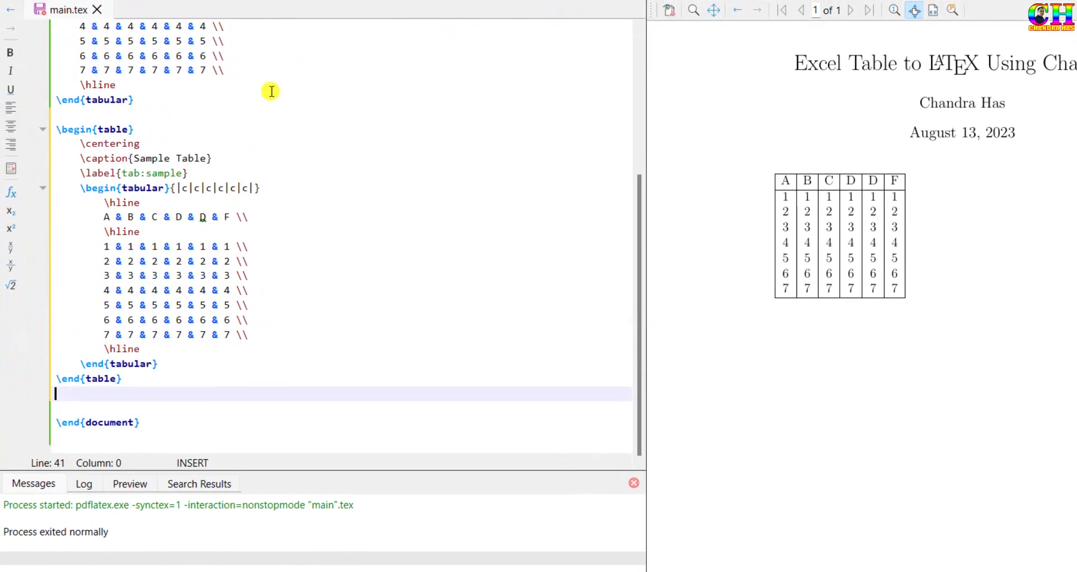
left_click(281, 26)
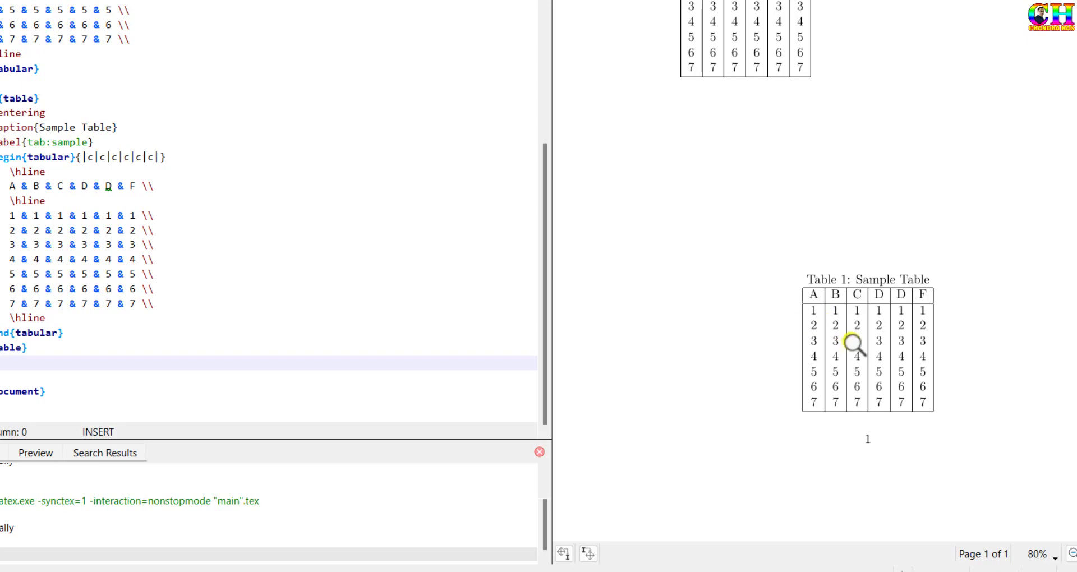
type("only add toprule, midru")
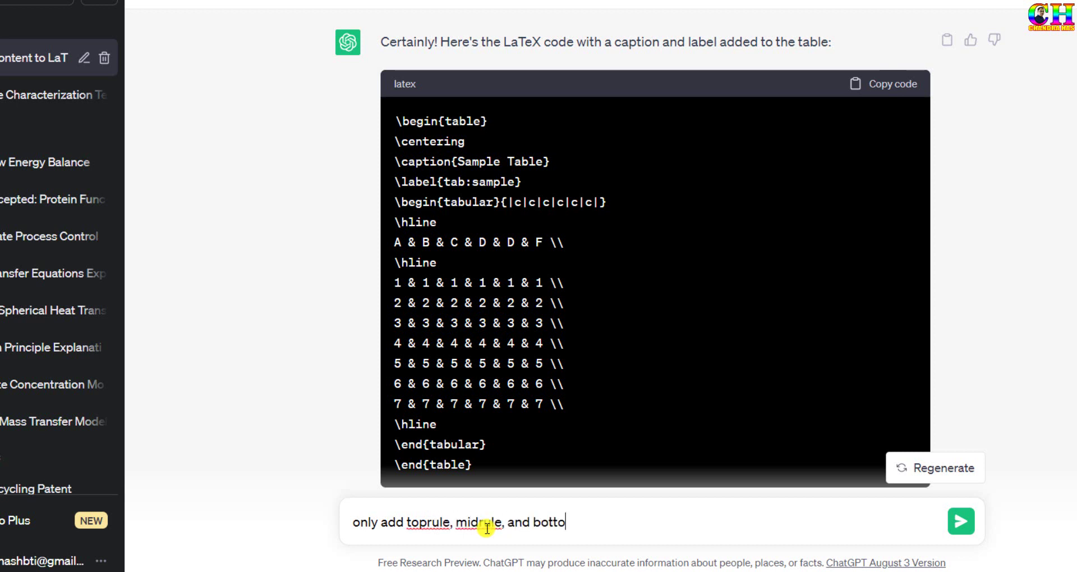
Ask for only toprule, midrule and bottomrule, then copy the booktabs table code
type("le")
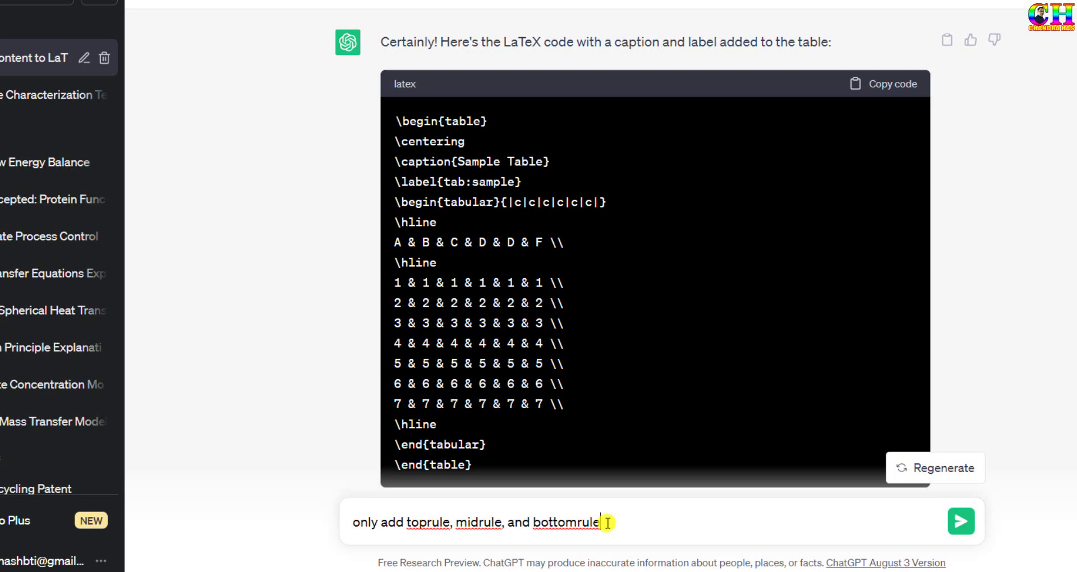
key("Return")
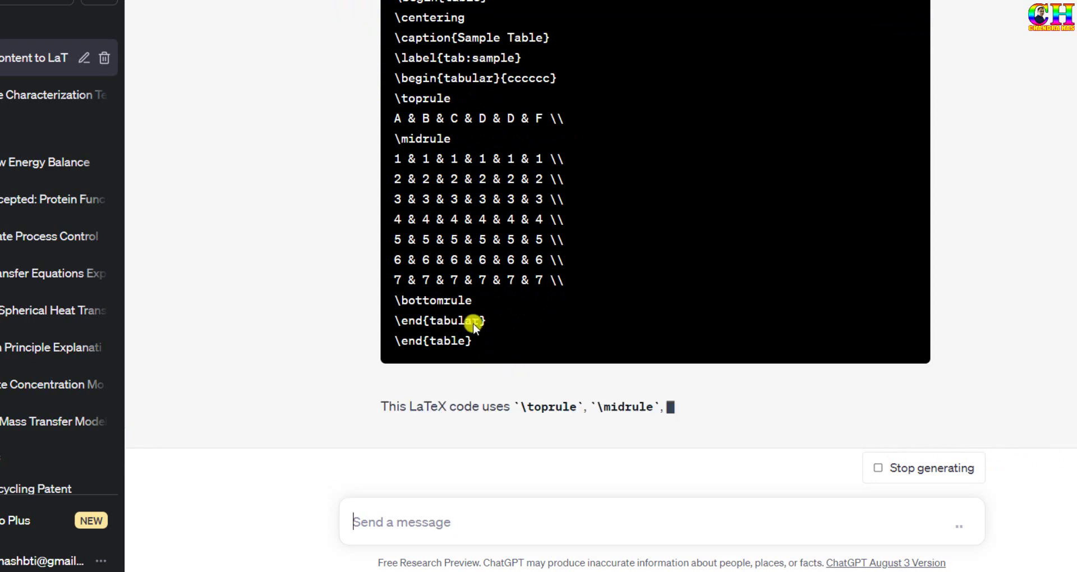
scroll(315, 295, "up", 3)
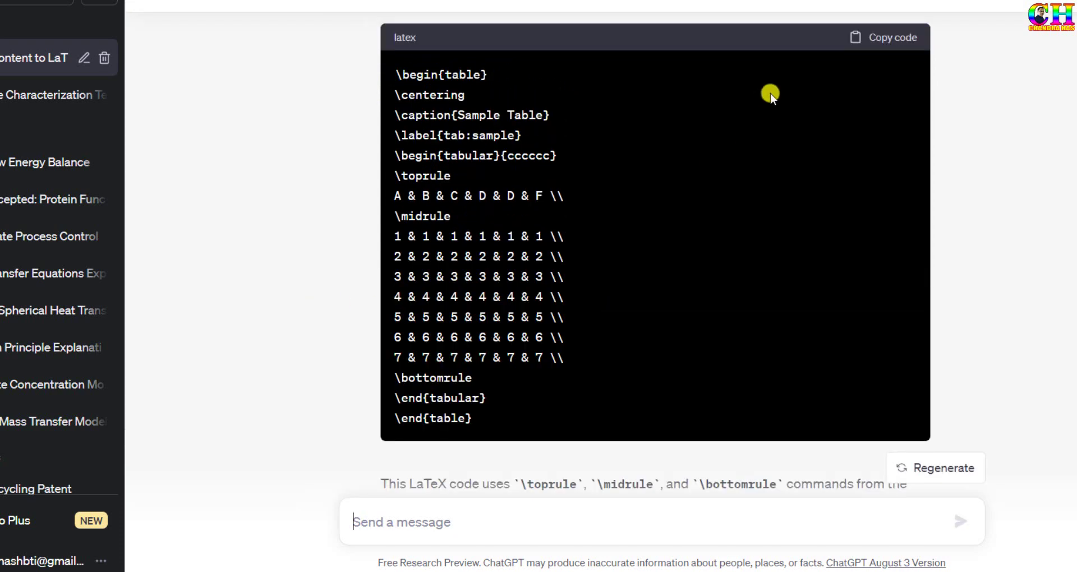
left_click(874, 40)
Paste the booktabs table block on a new line below the captioned table
key("alt+Tab")
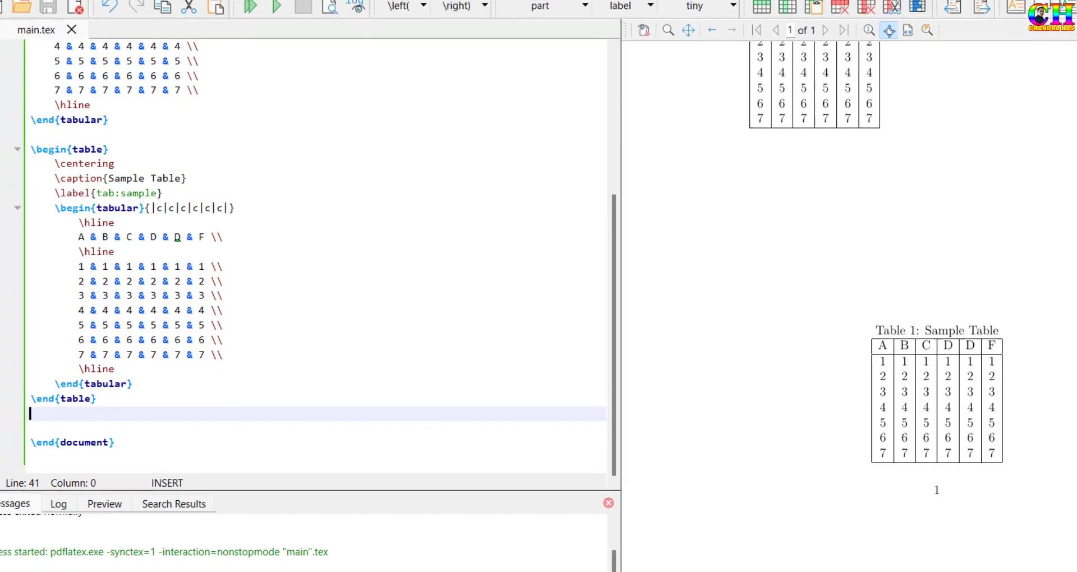
key("Return")
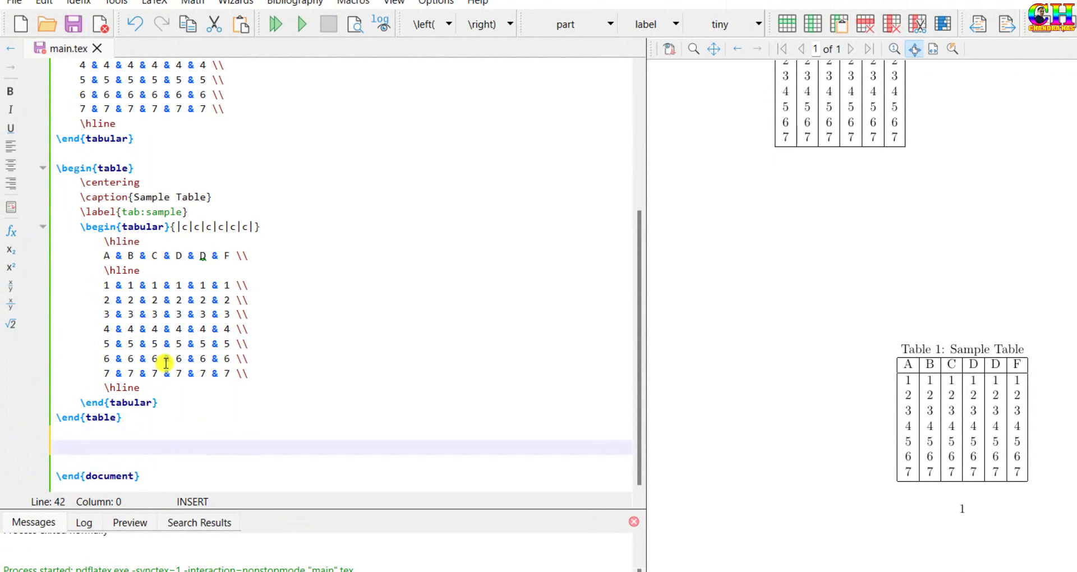
key("ctrl+v")
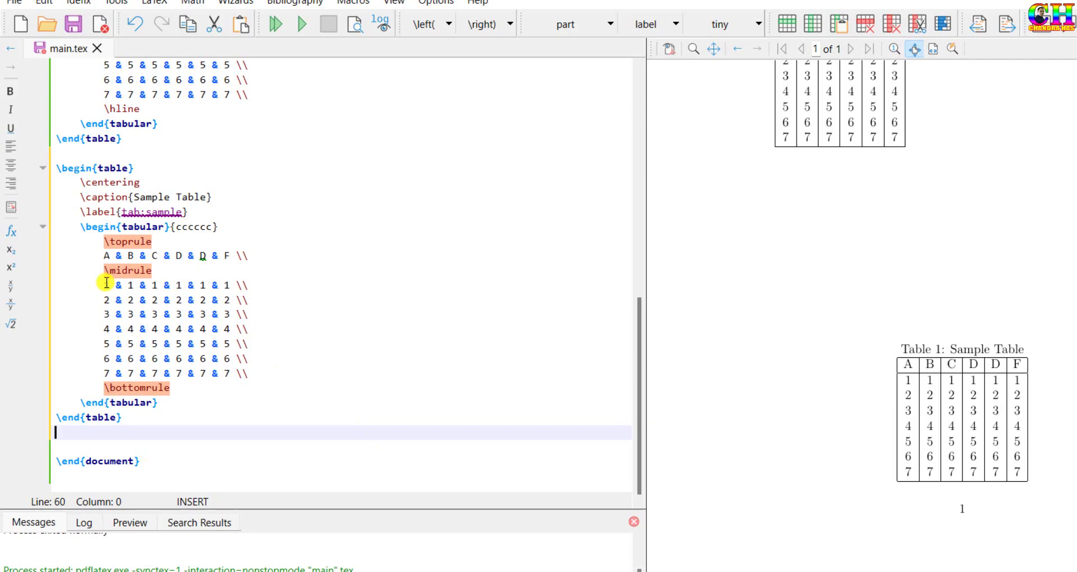
Highlight \midrule and locate ChatGPT's note that the booktabs package is required
left_click_drag(101, 273, 150, 270)
key("alt+Tab")
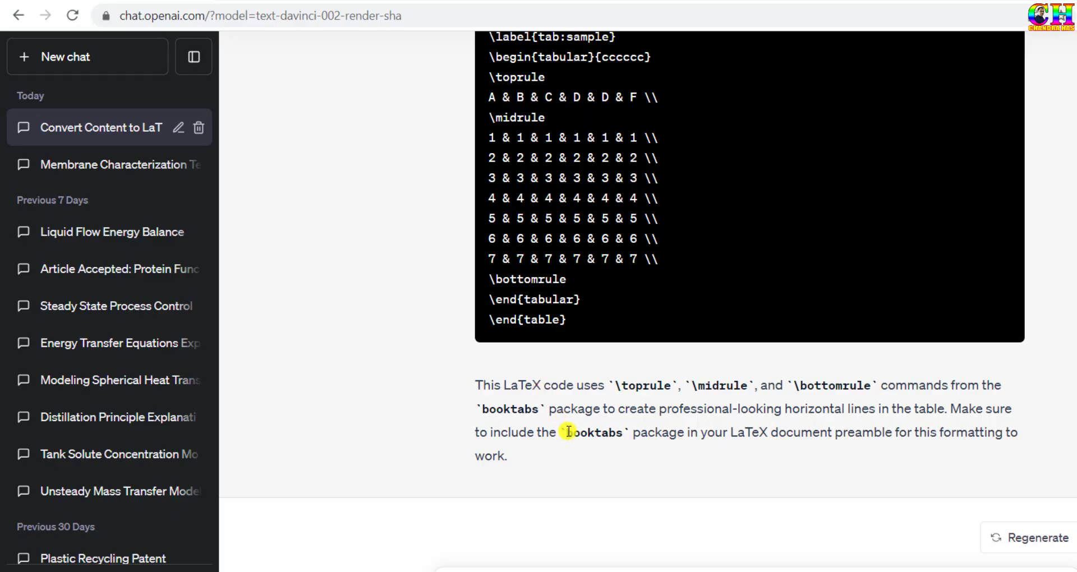
left_click_drag(568, 432, 626, 435)
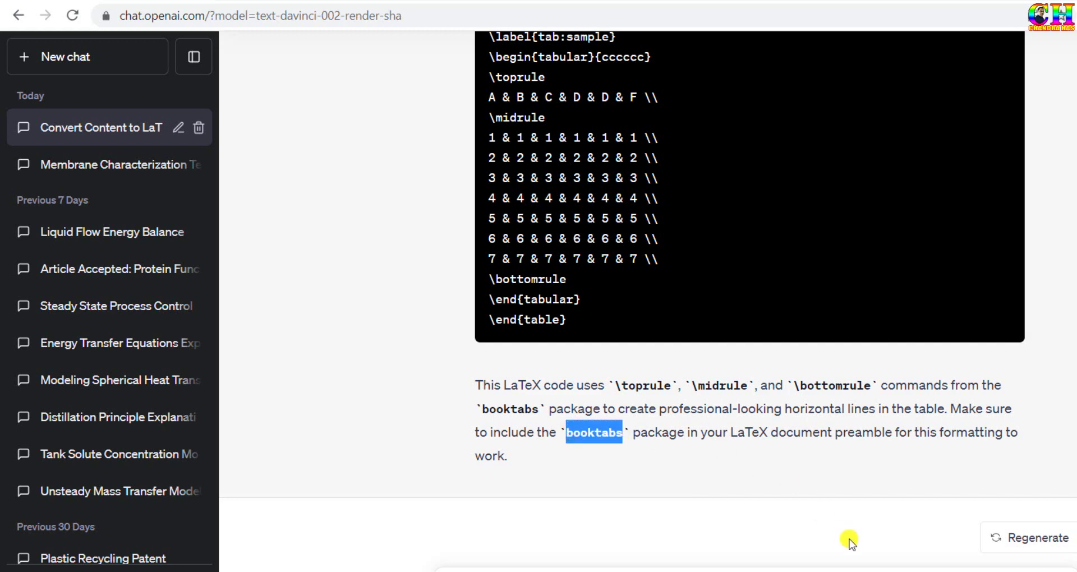
Add \usepackage{booktabs} below \documentclass and recompile so Table 2 shows booktabs rules
key("alt+Tab")
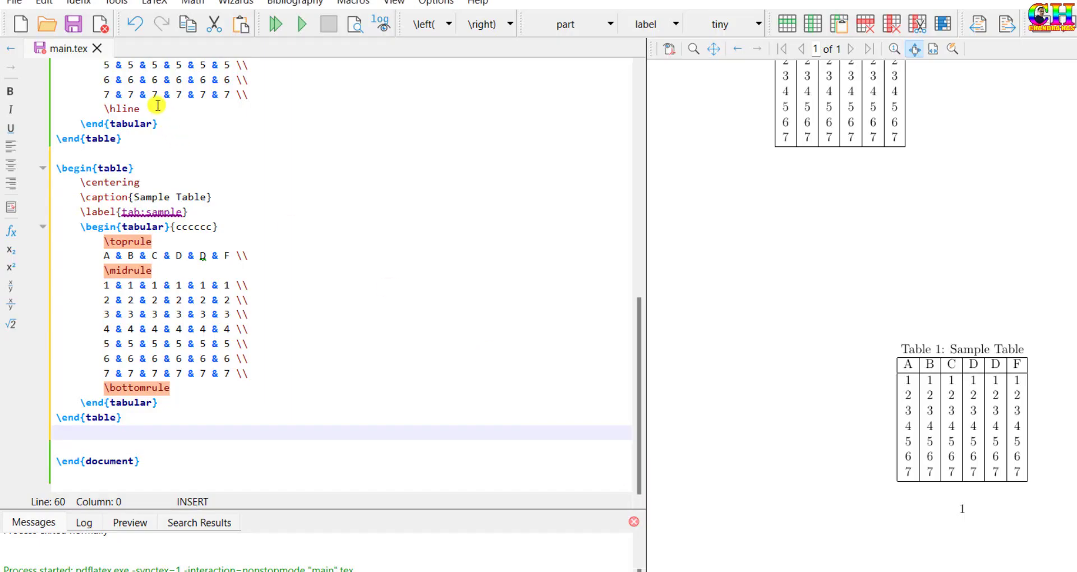
scroll(153, 171, "up", 4)
scroll(191, 152, "up", 4)
scroll(191, 152, "up", 4)
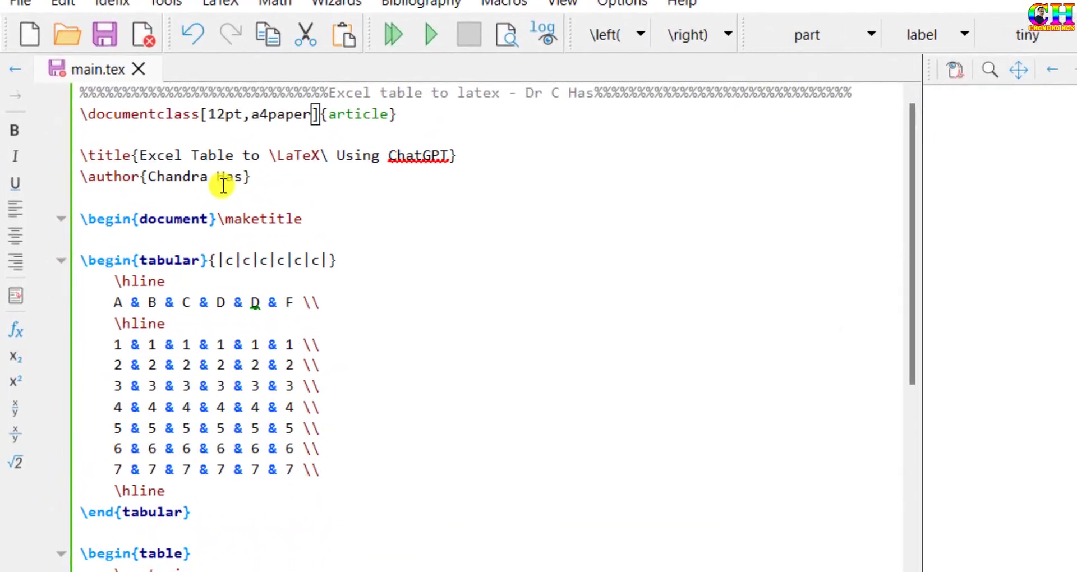
left_click(190, 130)
key("Return")
key("Up")
type("\\")
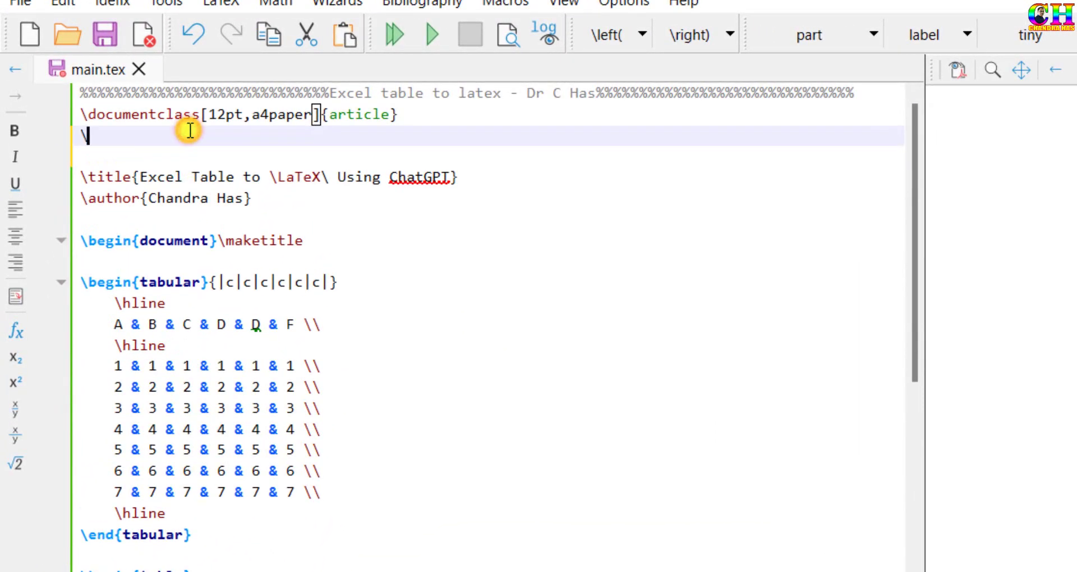
type("usepa")
key("Return")
type("booktabs}")
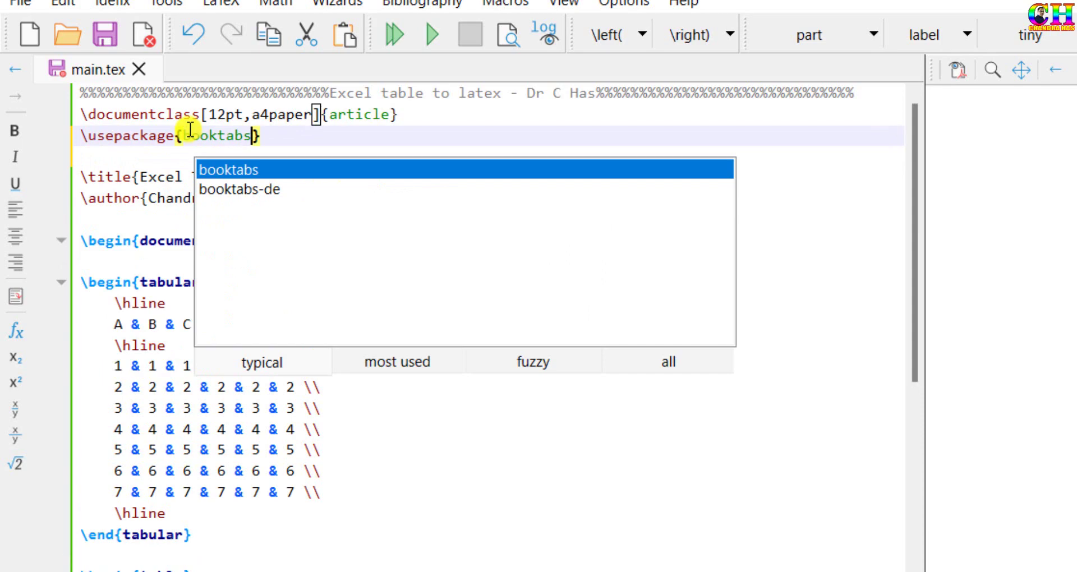
key("Return")
left_click(394, 36)
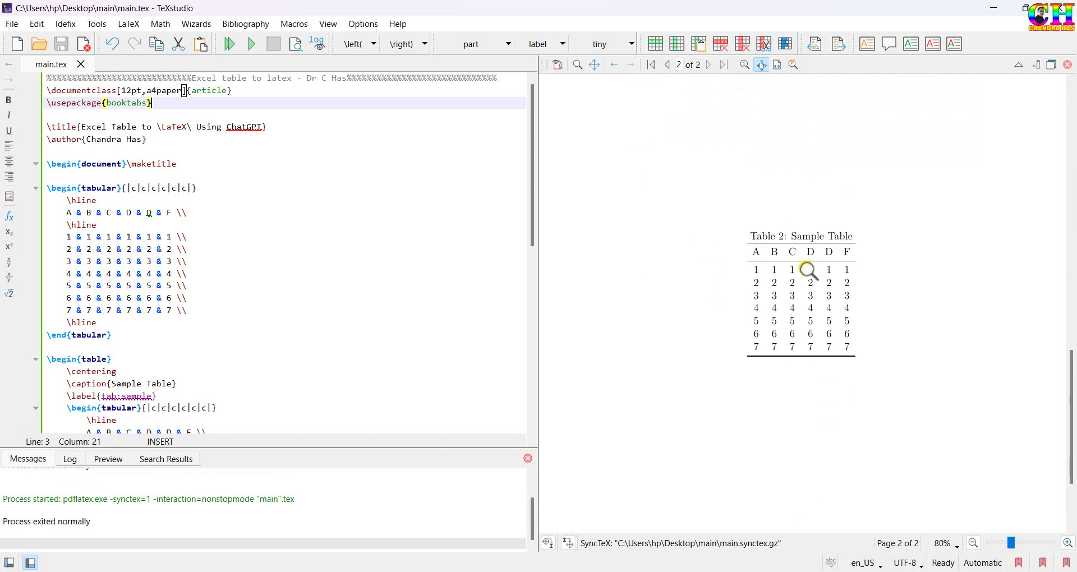
Request a page-width table with equal column spacing and select the returned tabularx table block
key("alt+Tab")
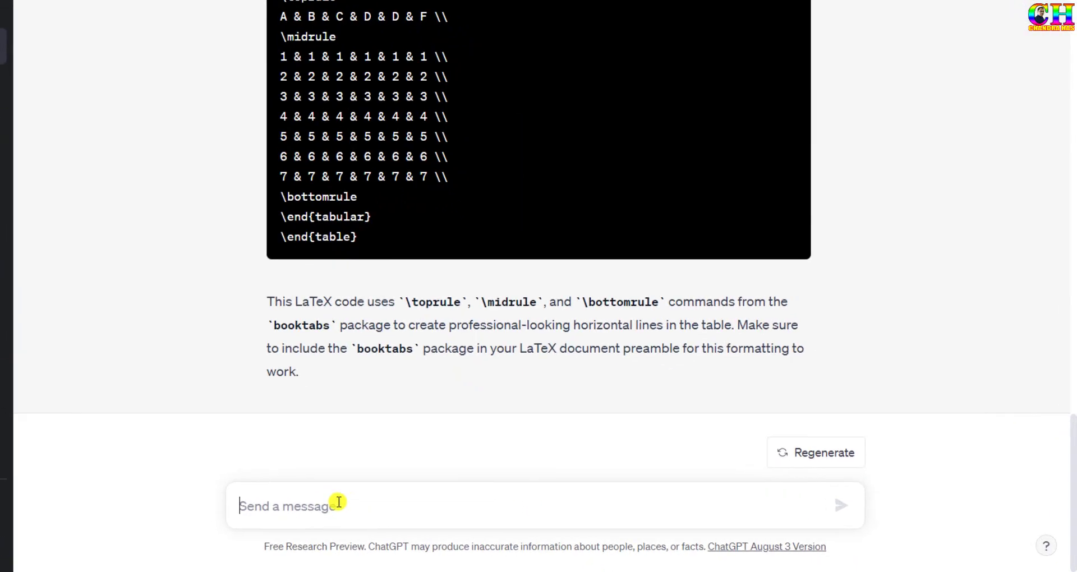
type("change table width to the page width with equal colum")
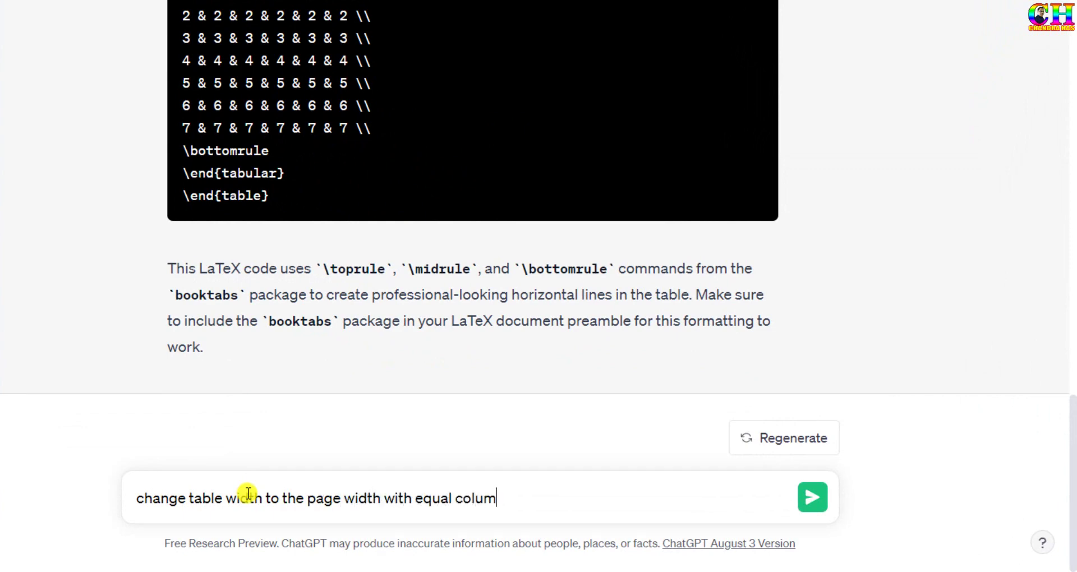
type("n spacing")
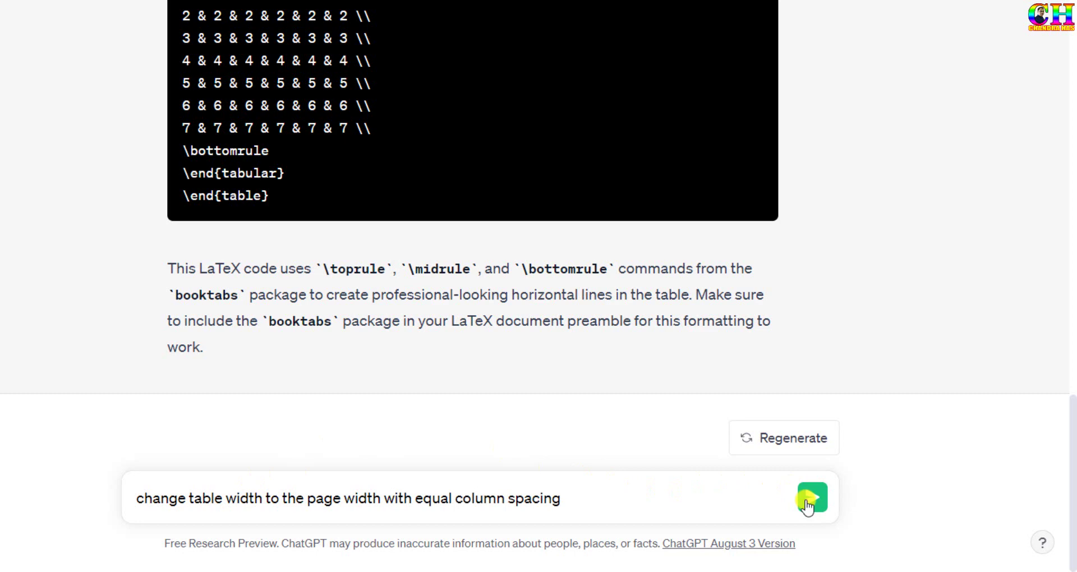
left_click(808, 502)
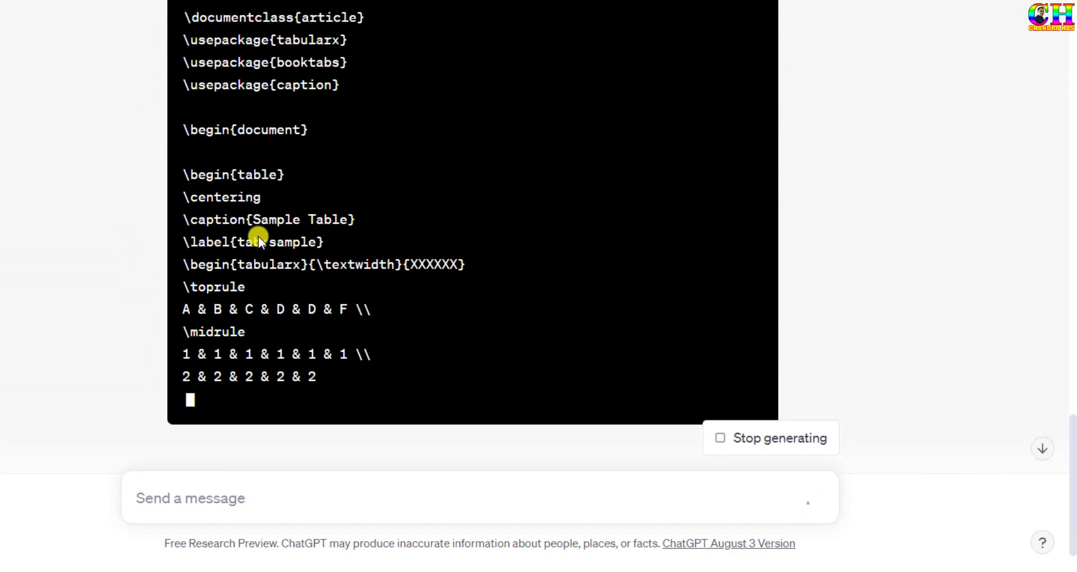
scroll(157, 212, "down", 3)
scroll(157, 212, "down", 3)
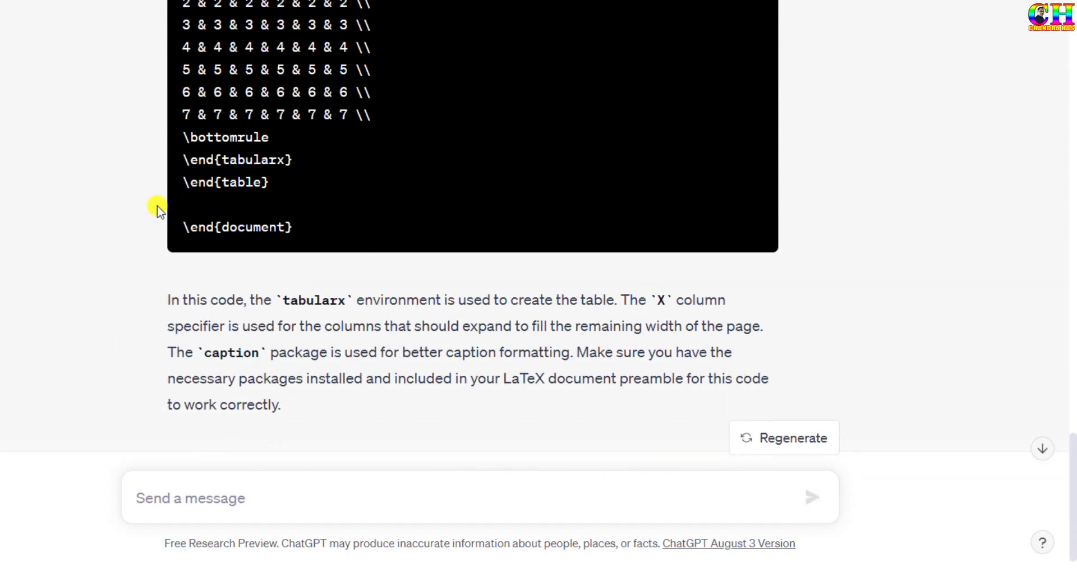
scroll(157, 205, "up", 3)
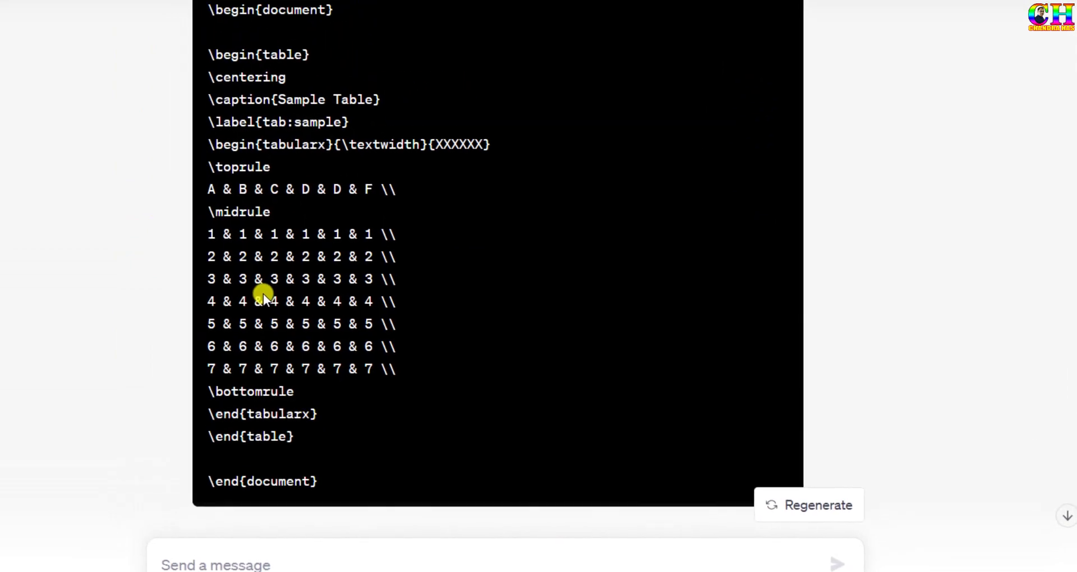
left_click_drag(209, 56, 341, 434)
key("ctrl+c")
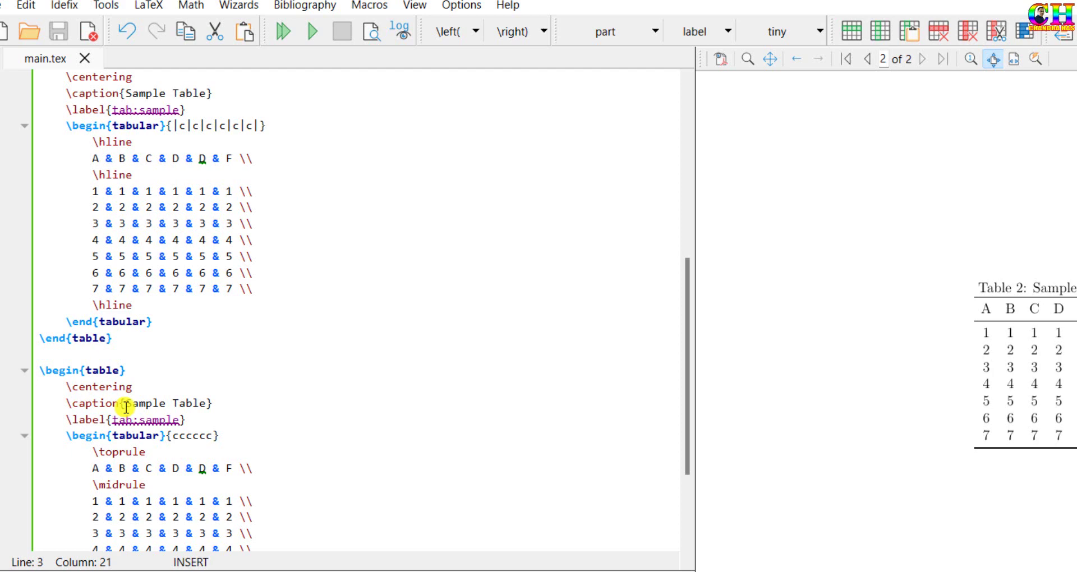
Paste the tabularx table block a few blank lines below the booktabs table
scroll(126, 408, "down", 4)
left_click(150, 474)
key("Return")
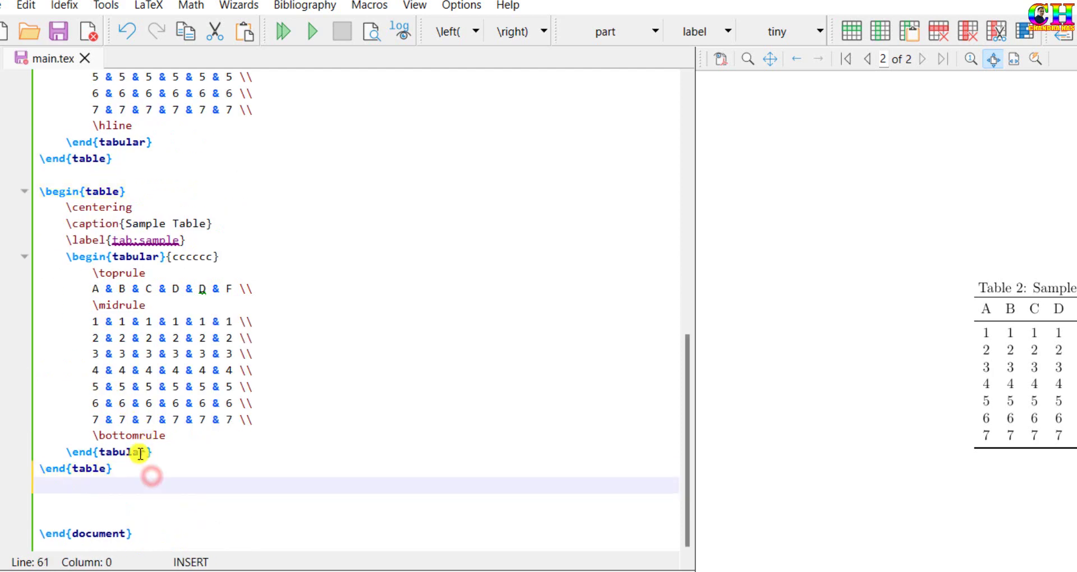
key("Return")
key("Return")
key("Return")
key("Return")
scroll(120, 438, "down", 2)
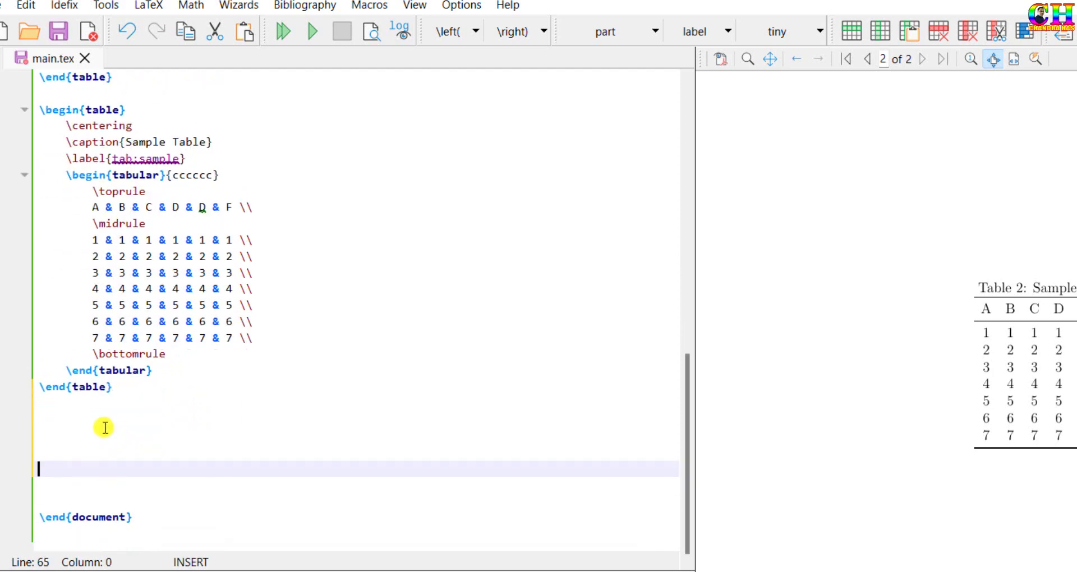
key("ctrl+v")
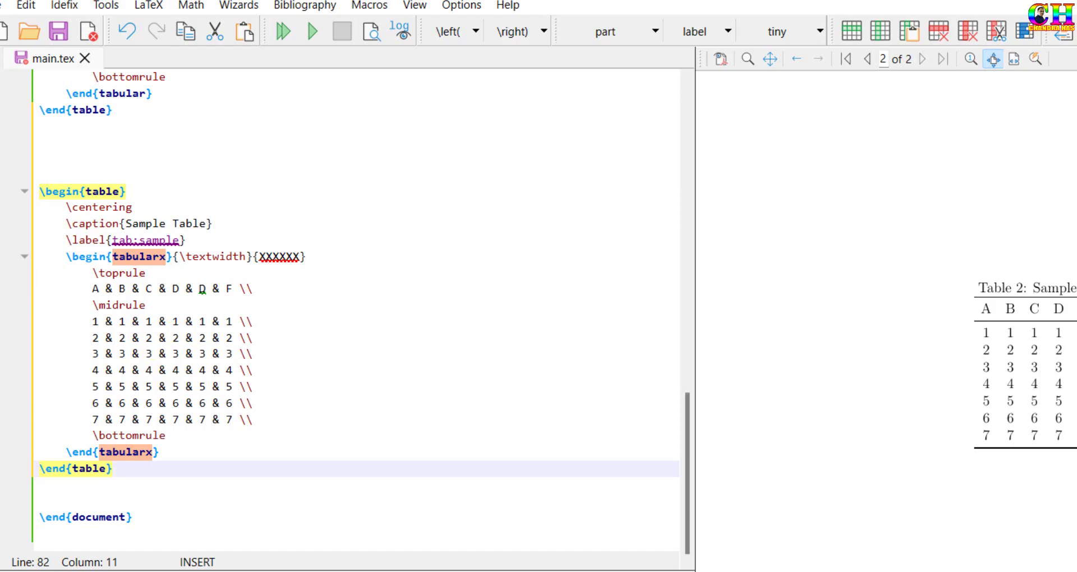
key("alt+Tab")
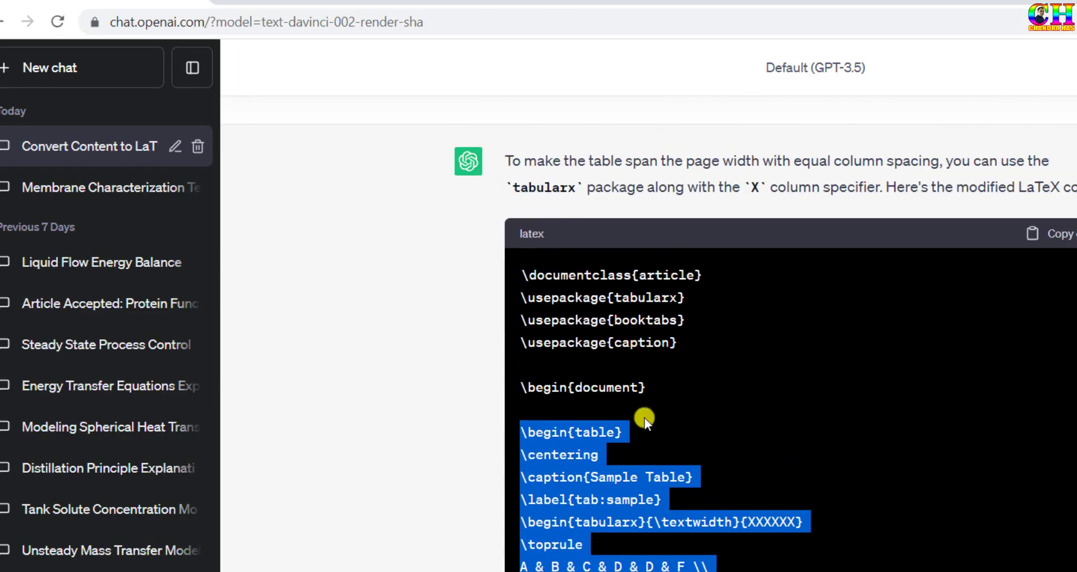
Select the tabularx, booktabs and caption \usepackage lines at the top of ChatGPT's code
scroll(644, 419, "down", 5)
left_click_drag(349, 308, 412, 313)
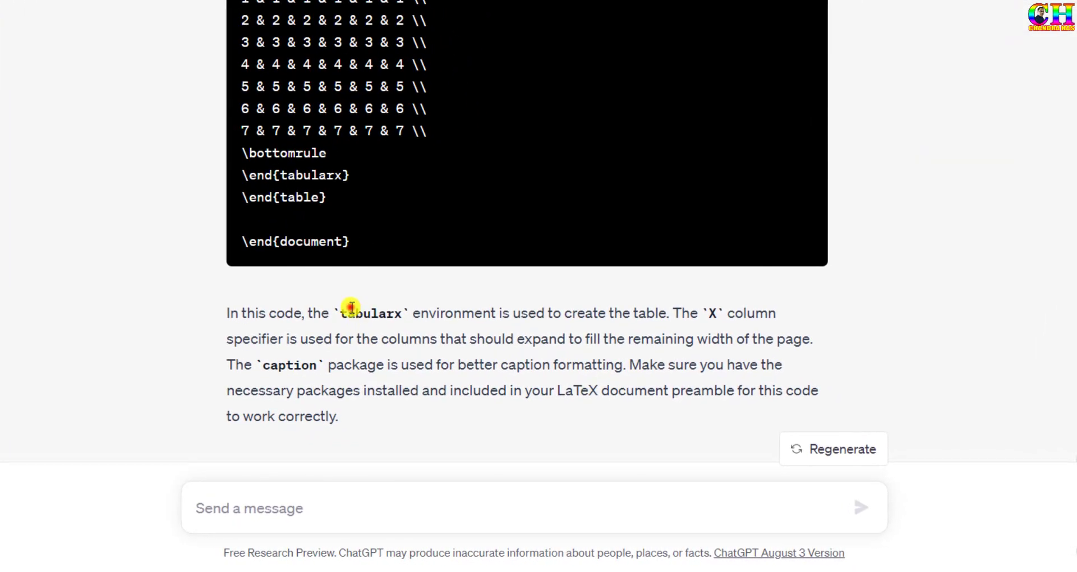
left_click_drag(270, 366, 316, 367)
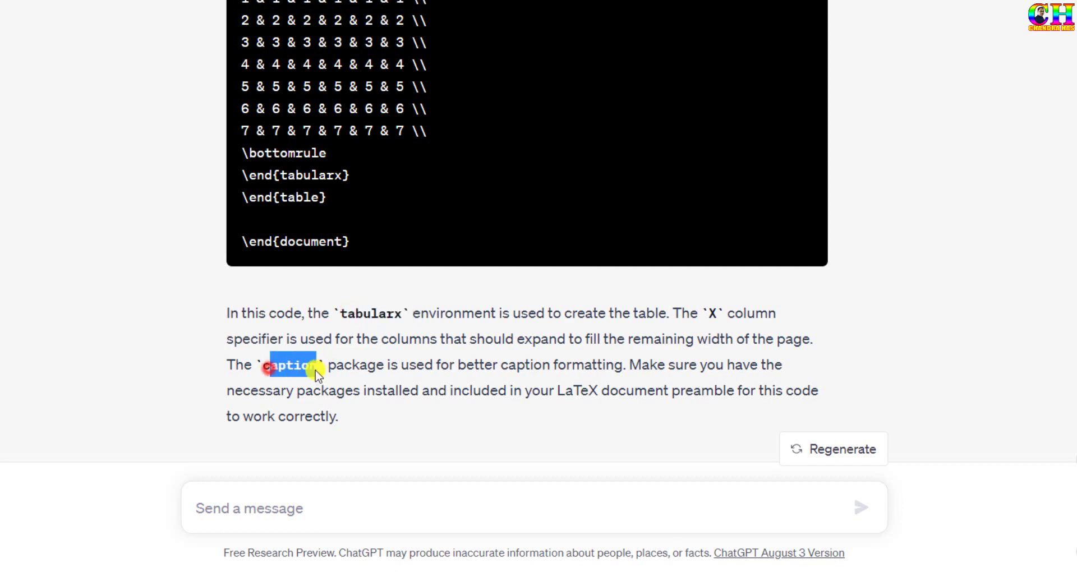
scroll(180, 264, "up", 5)
scroll(243, 56, "up", 2)
mouse_move(242, 57)
left_mouse_down()
mouse_move(391, 49)
mouse_move(424, 102)
left_mouse_up()
key("ctrl+c")
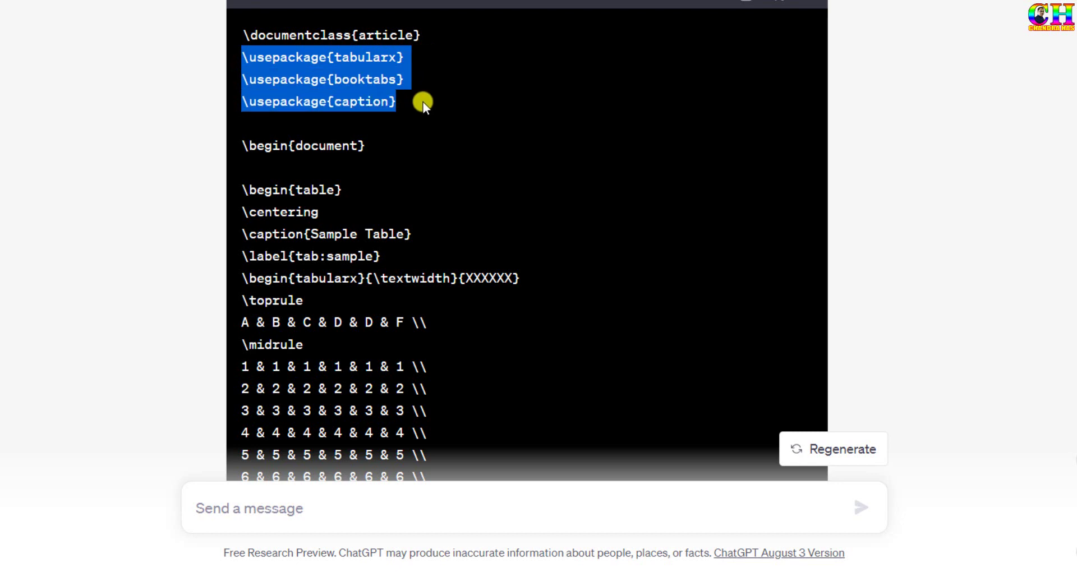
key("alt+Tab")
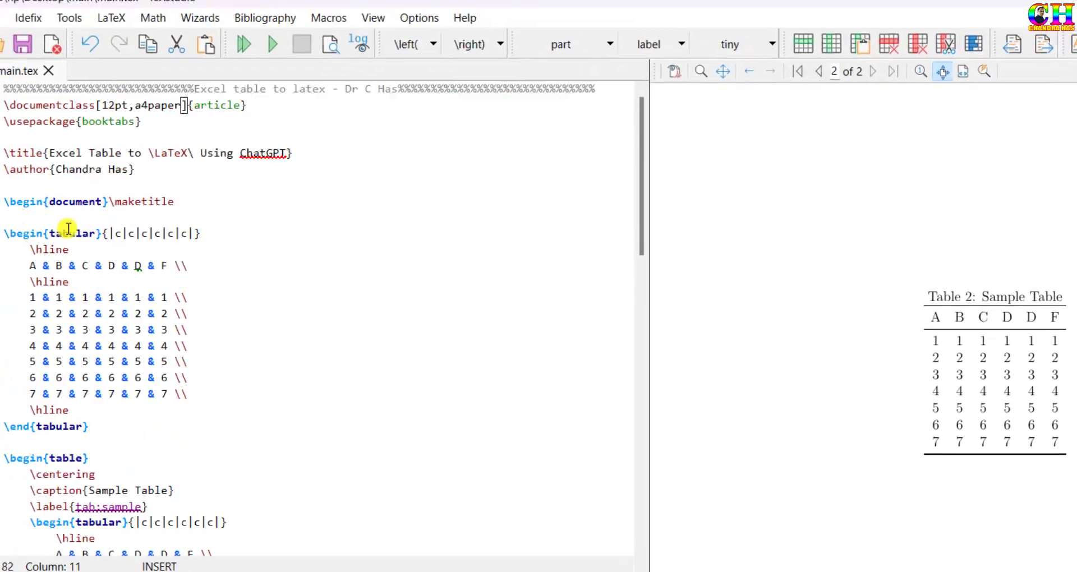
Replace the \usepackage{booktabs} line with the three copied package lines and recompile into Table 3
left_click_drag(24, 137, 181, 135)
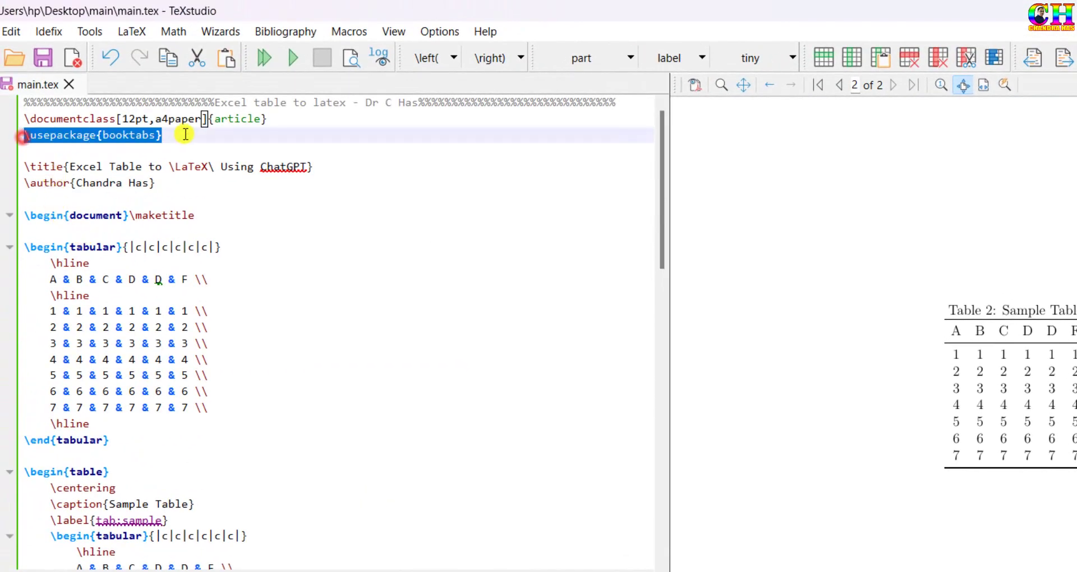
key("ctrl+v")
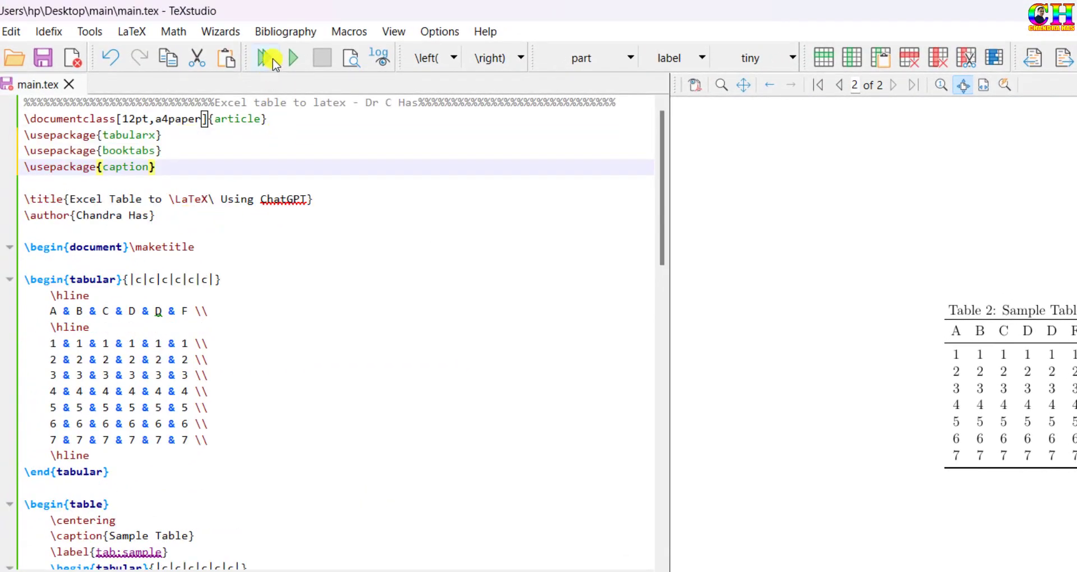
left_click(265, 56)
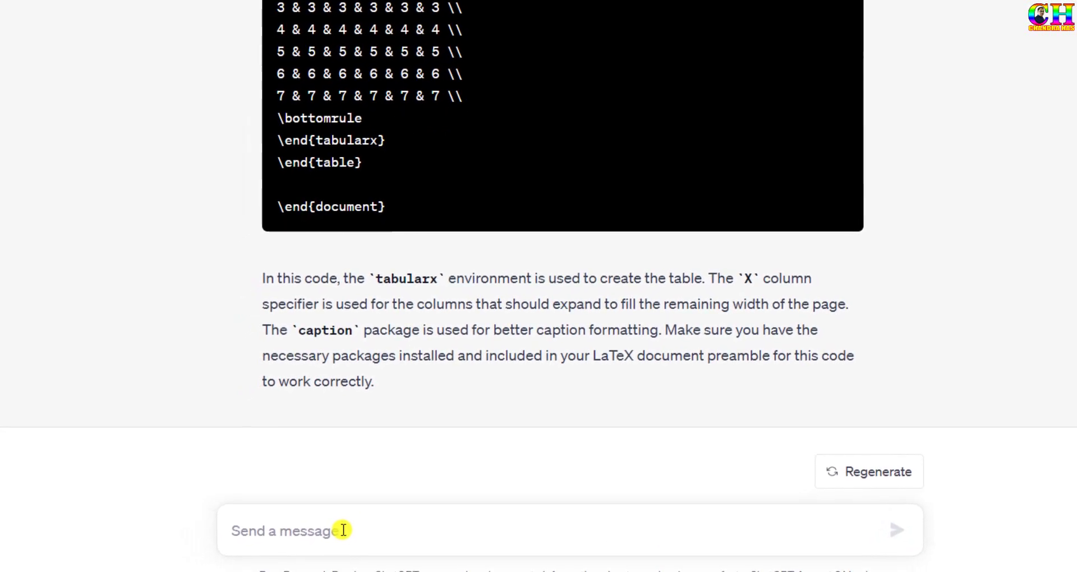
Ask ChatGPT to center every column's content and select its \newcolumntype C definition line
type("place the content in the center of column")
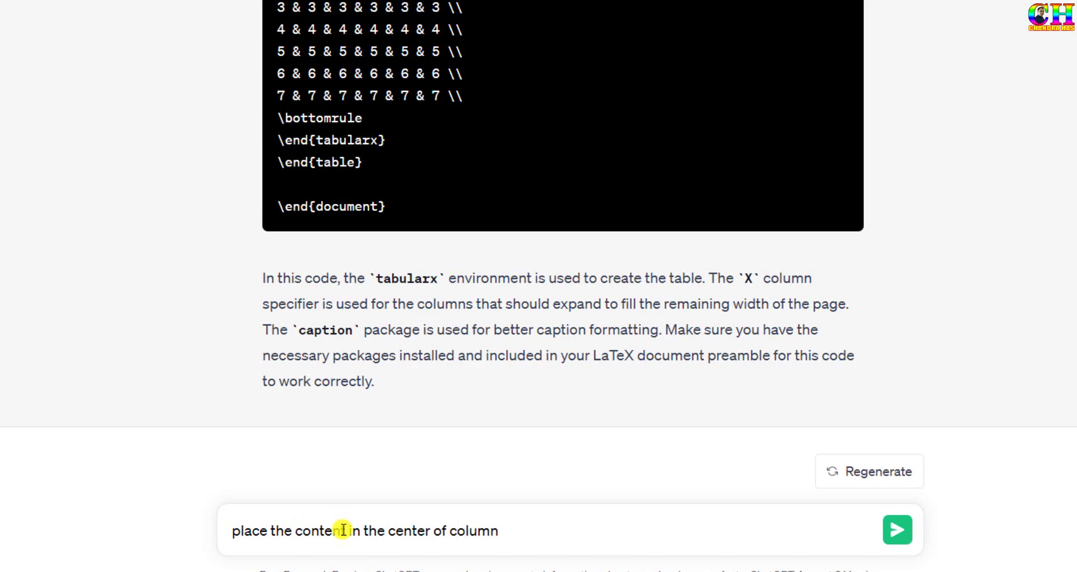
key("Return")
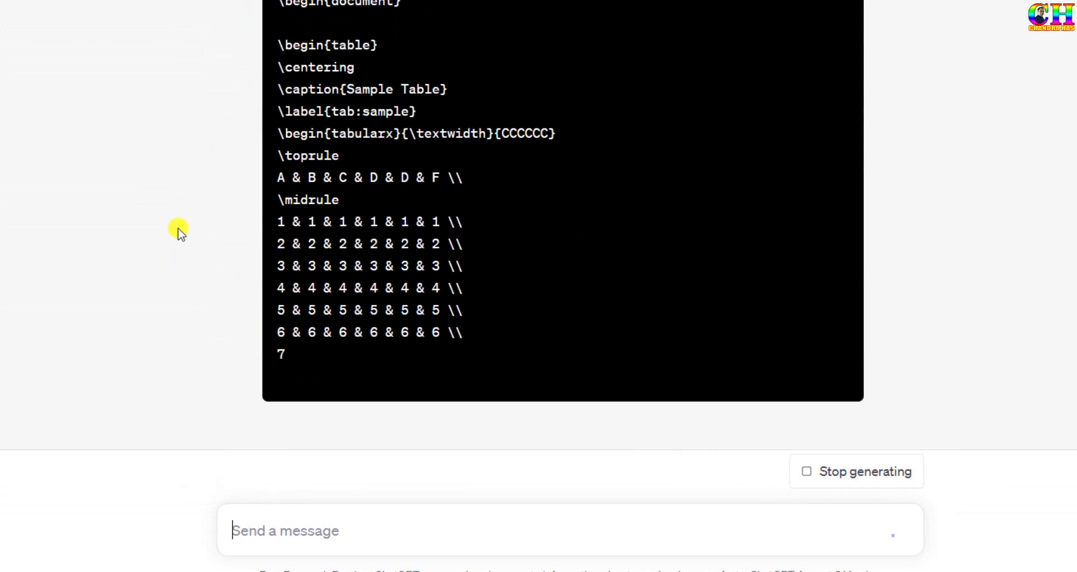
left_click_drag(376, 379, 738, 377)
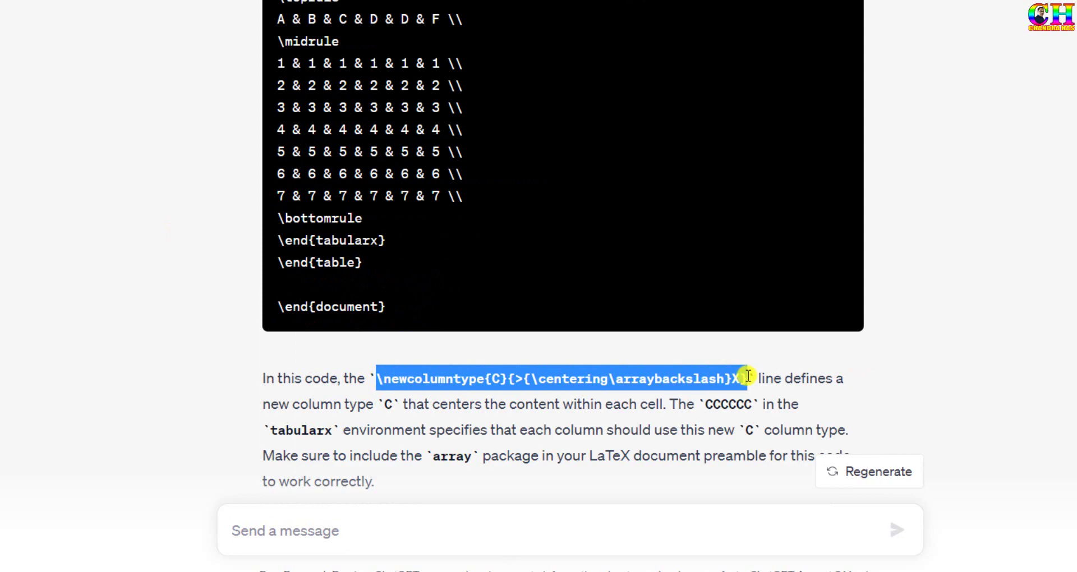
scroll(187, 202, "up", 3)
scroll(187, 202, "up", 2)
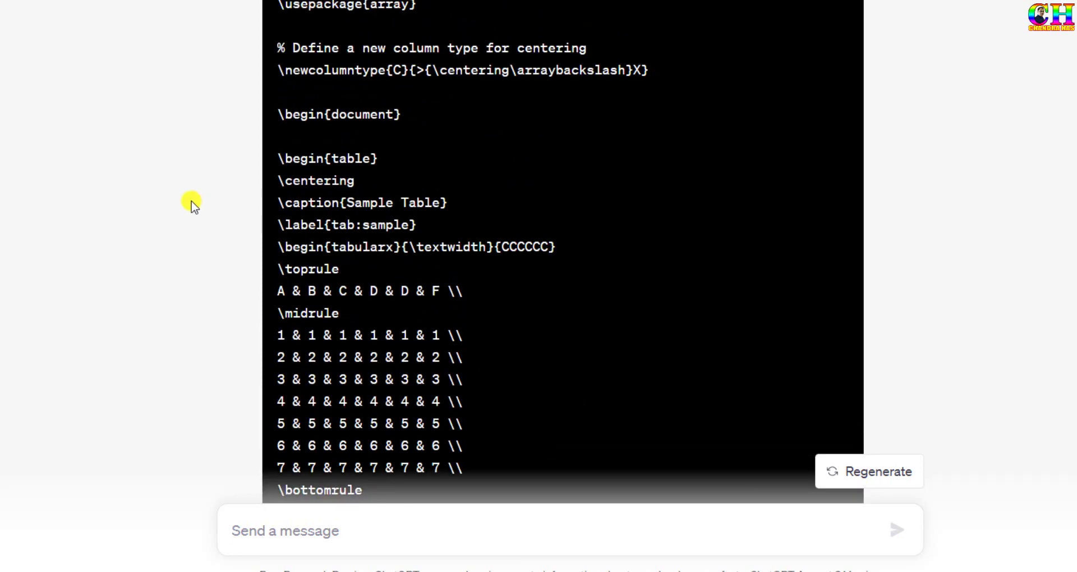
left_click_drag(278, 75, 668, 73)
key("ctrl+c")
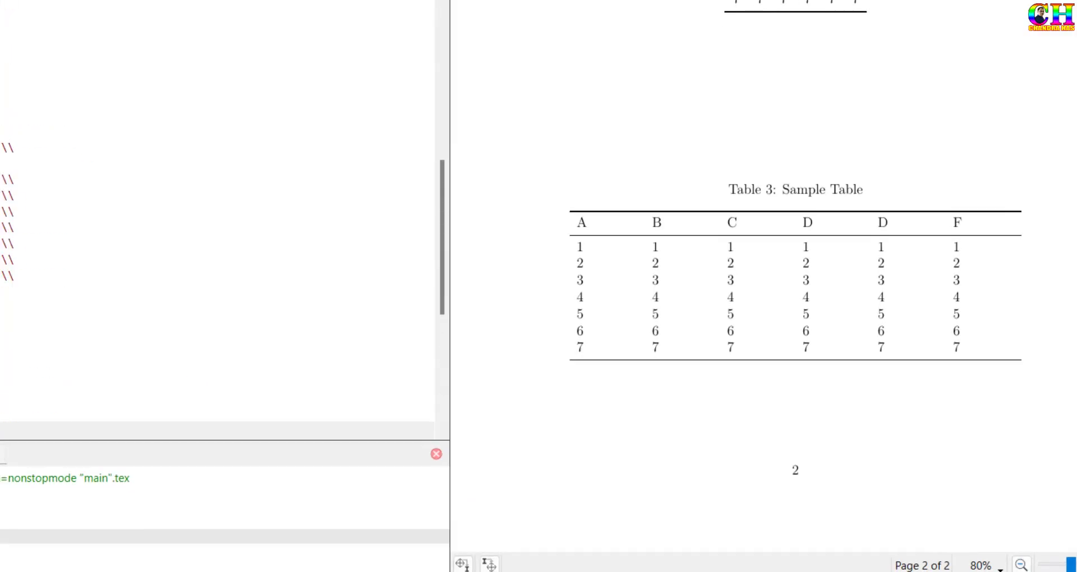
Paste the centered C column type definition on a new line after the caption package
key("Return")
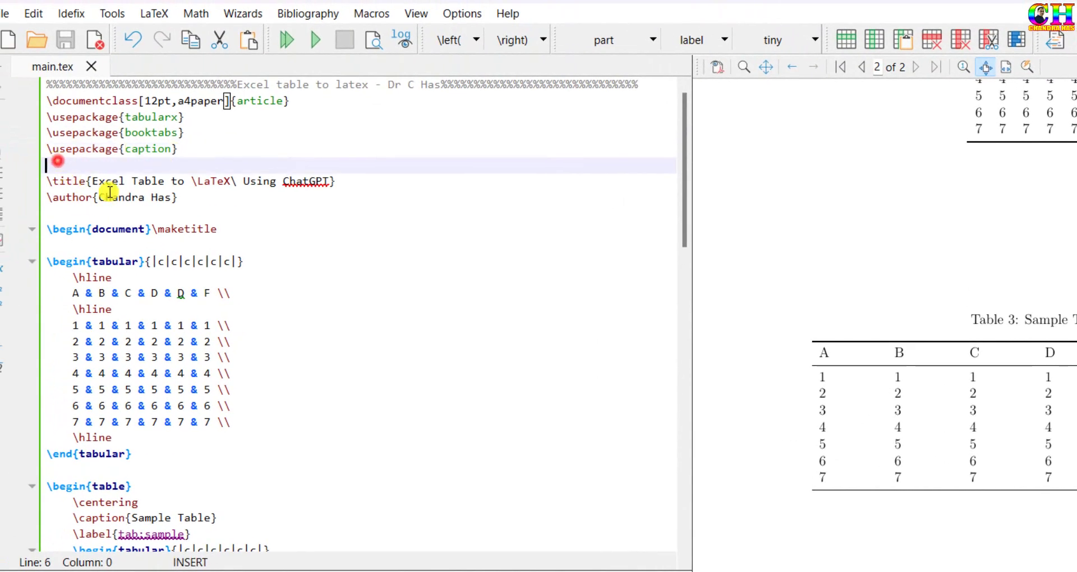
key("ctrl+v")
key("Return")
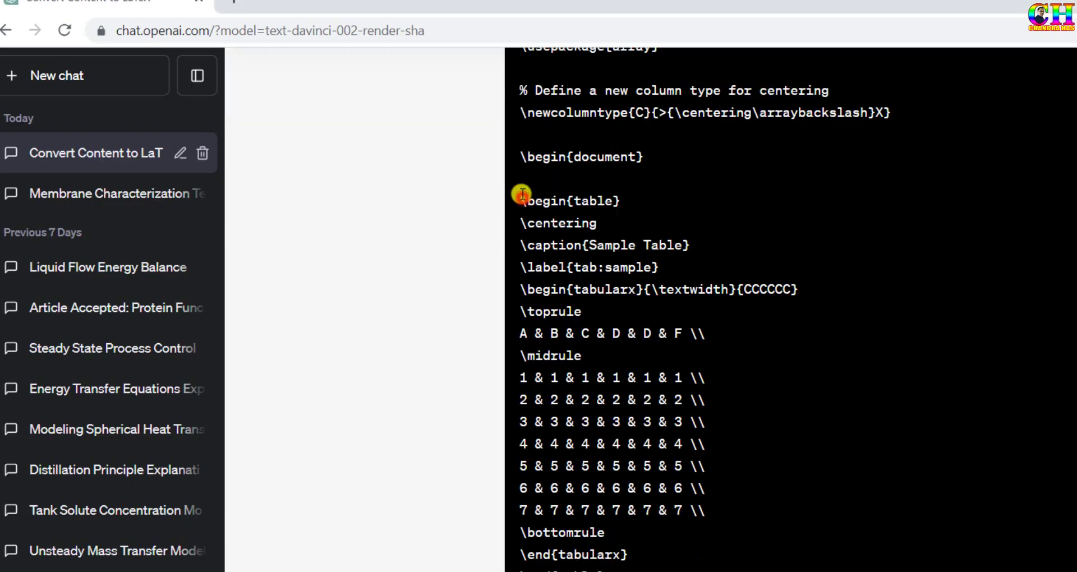
Paste ChatGPT's CCCCCC table below the last table and compile it as Table 4
mouse_move(523, 195)
left_mouse_down()
mouse_move(675, 561)
mouse_move(634, 537)
left_mouse_up()
key("ctrl+c")
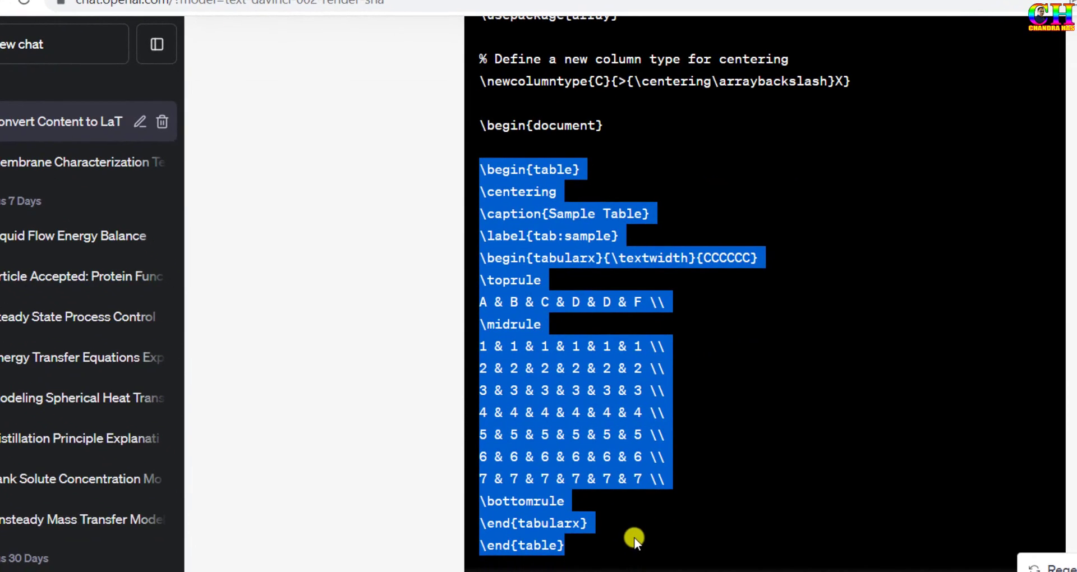
key("alt+Tab")
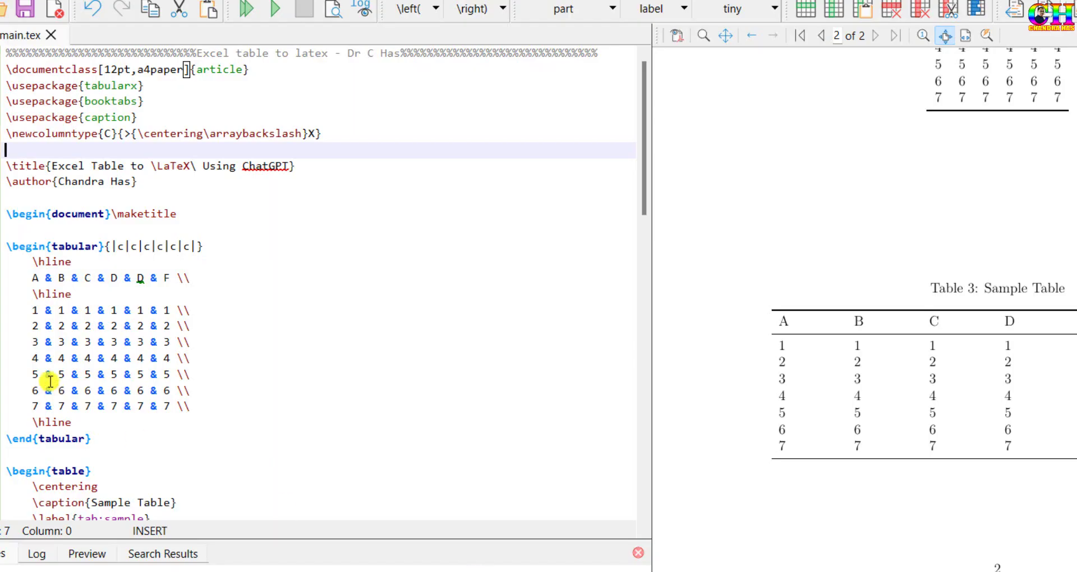
scroll(50, 381, "down", 5)
scroll(50, 381, "down", 3)
scroll(51, 381, "down", 2)
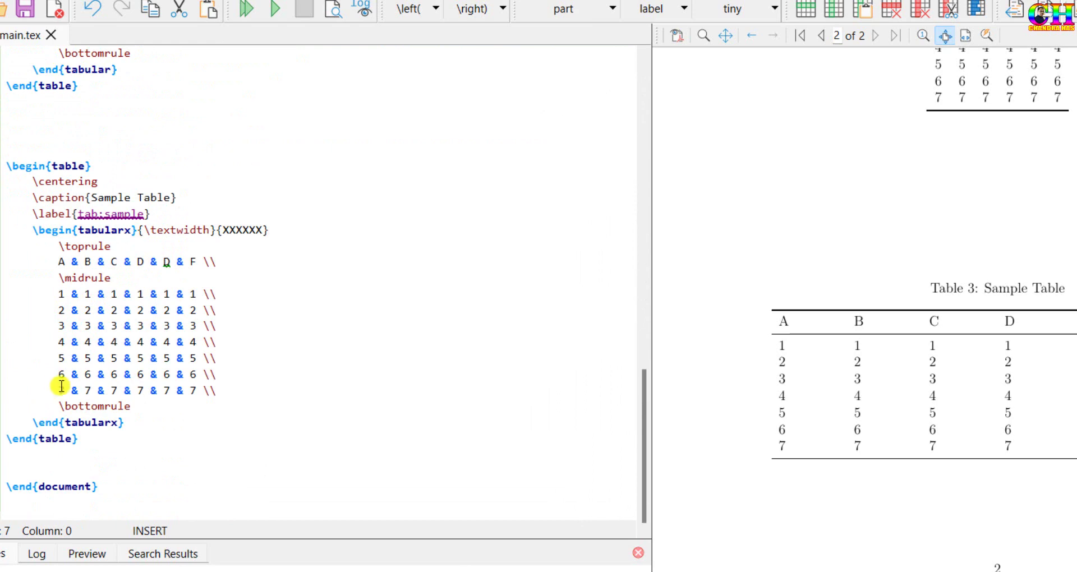
left_click(77, 456)
key("Return")
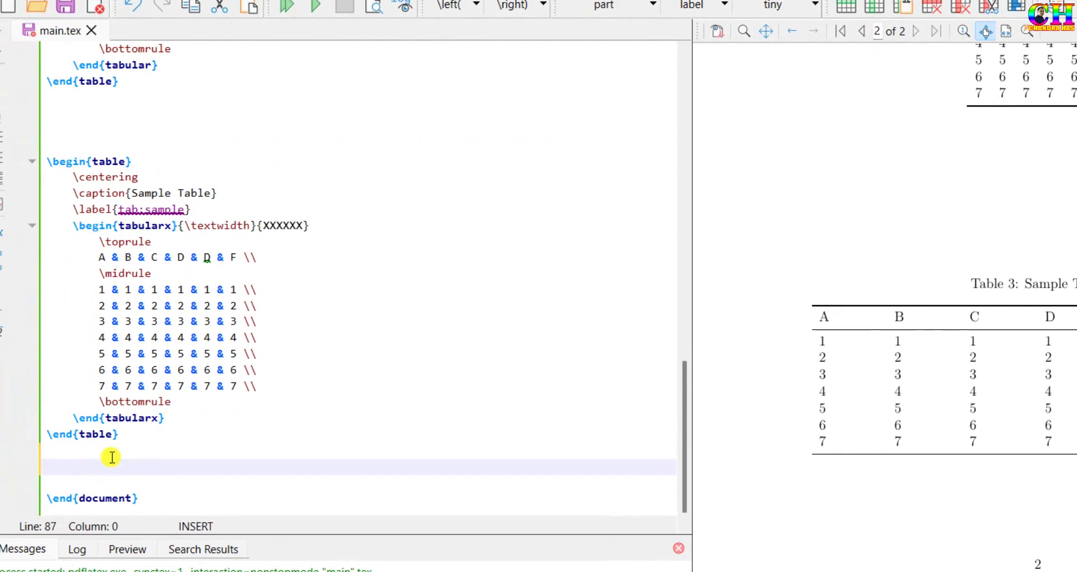
key("ctrl+v")
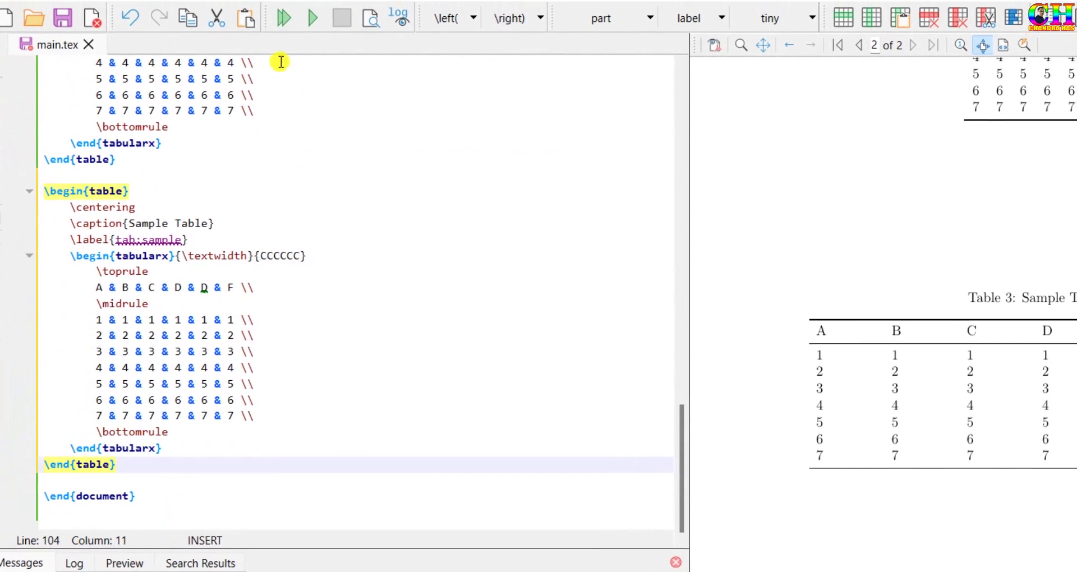
left_click(284, 18)
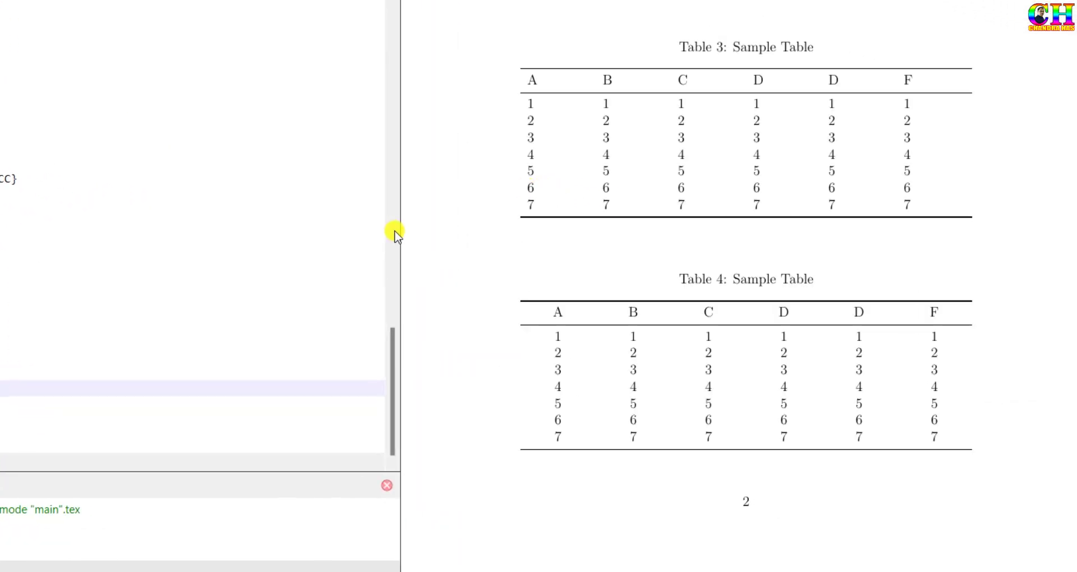
scroll(694, 331, "down", 1)
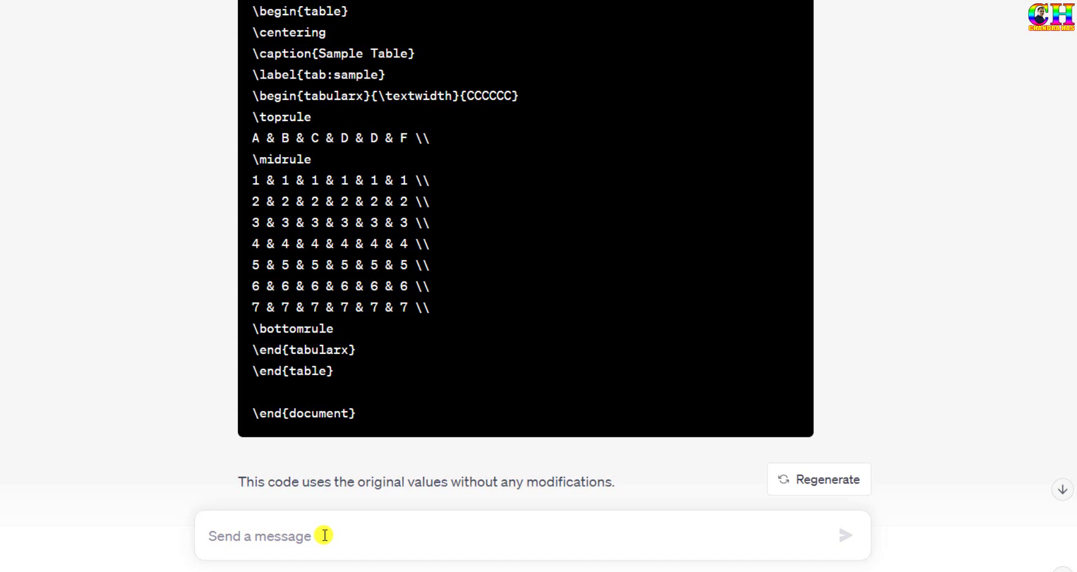
Request 'table header in boldface' and select the returned table code with \textbf headers A–F
type("table header in boldface")
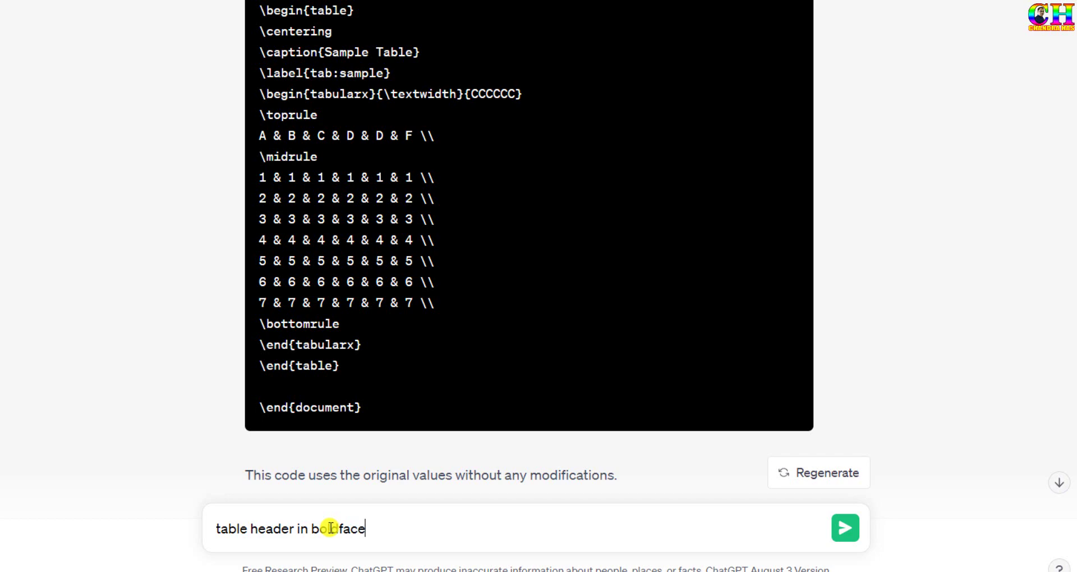
key("Return")
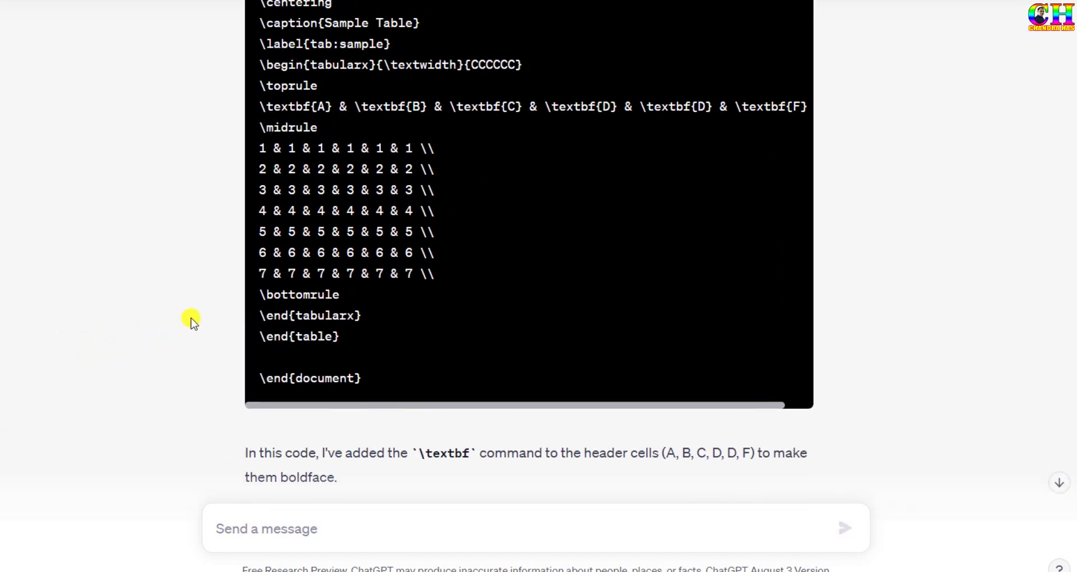
scroll(191, 321, "up", 3)
scroll(191, 320, "down", 3)
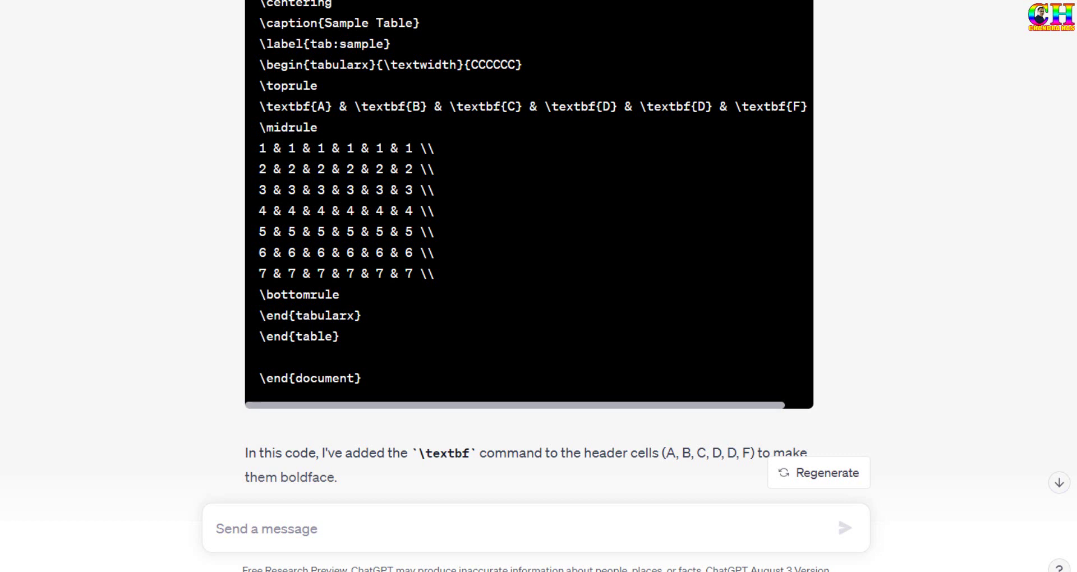
left_click_drag(258, 2, 389, 340)
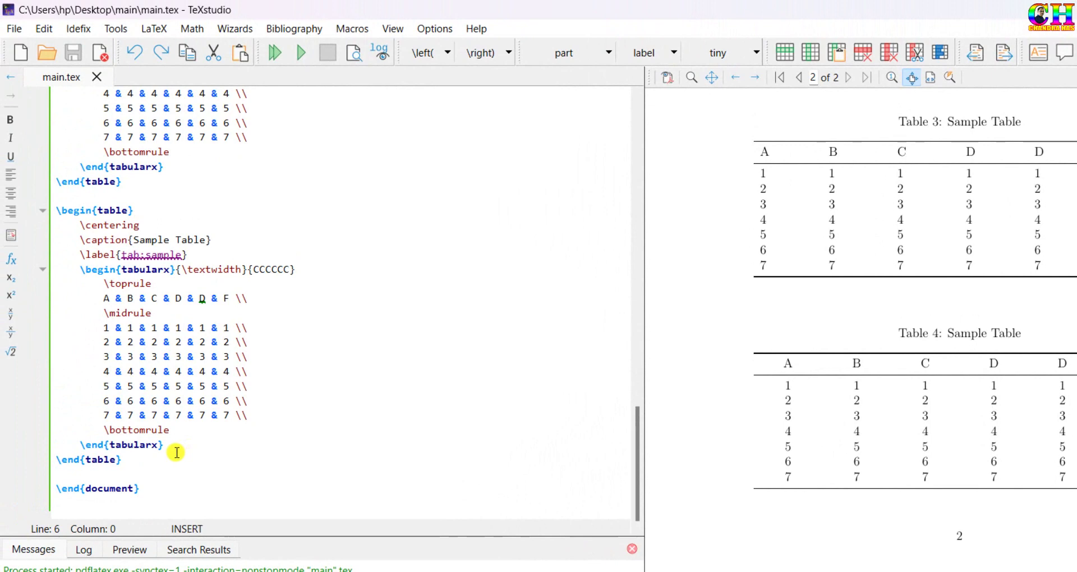
Paste the bold-header table after the last \end{table} and compile it as Table 5
left_click(176, 454)
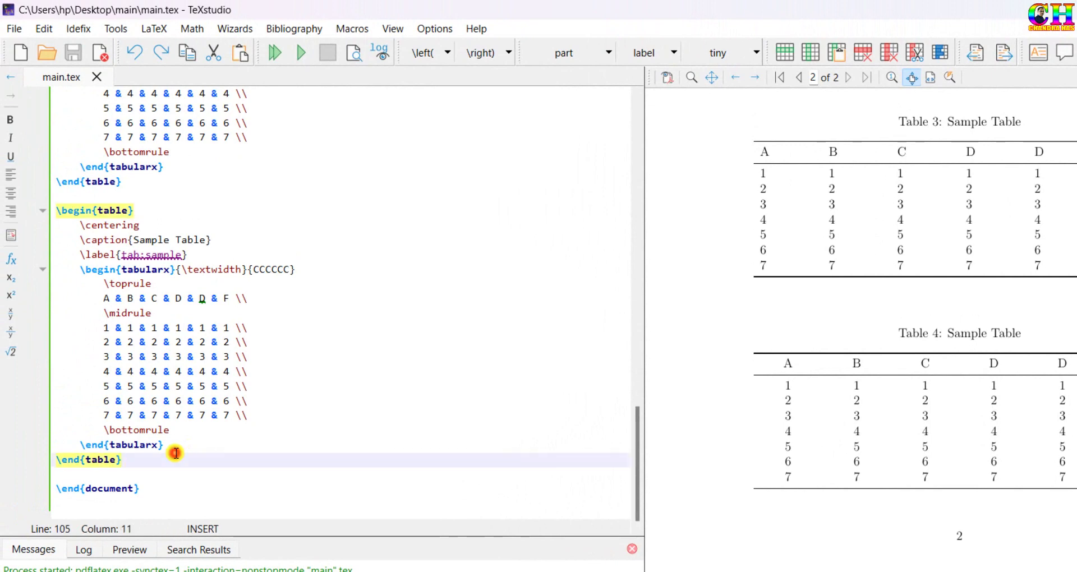
key("Return")
key("Return")
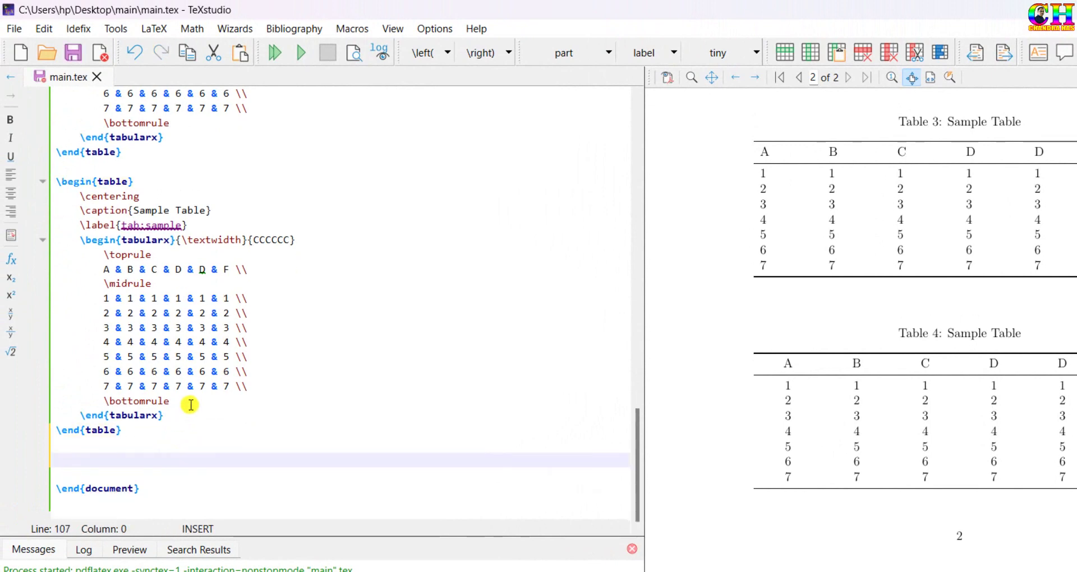
type("\\begin{table}     \\centering     \\caption{Sample Table}     \\label{tab:sample}     \\begin{tabularx}{\\textwidth}{CCCCCC}         \\toprule         \\textbf{A} & \\textbf{B} & \\textbf{C} & \\textbf{D} & \\textbf{D} & \\textbf{F} \\\\         \\midrule         1 & 1 & 1 & 1 & 1 & 1 \\\\         2 & 2 & 2 & 2 & 2 & 2 \\\\         3 & 3 & 3 & 3 & 3 & 3 \\\\         4 & 4 & 4 & 4 & 4 & 4 \\\\         5 & 5 & 5 & 5 & 5 & 5 \\\\         6 & 6 & 6 & 6 & 6 & 6 \\\\         7 & 7 & 7 & 7 & 7 & 7 \\\\         \\bottomrule     \\end{tabularx} \\end{table}")
left_click(297, 60)
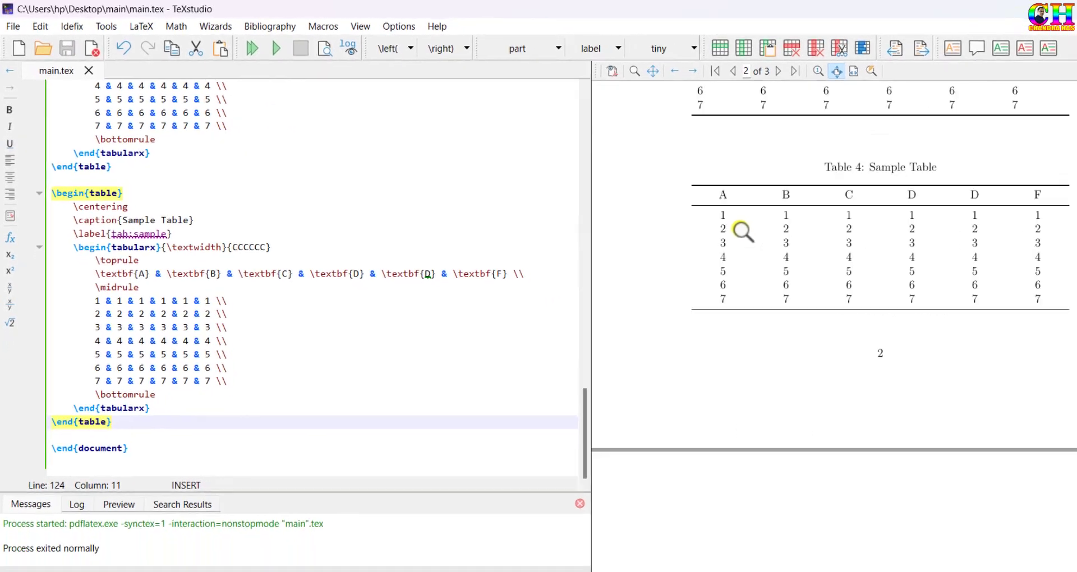
scroll(670, 268, "down", 1)
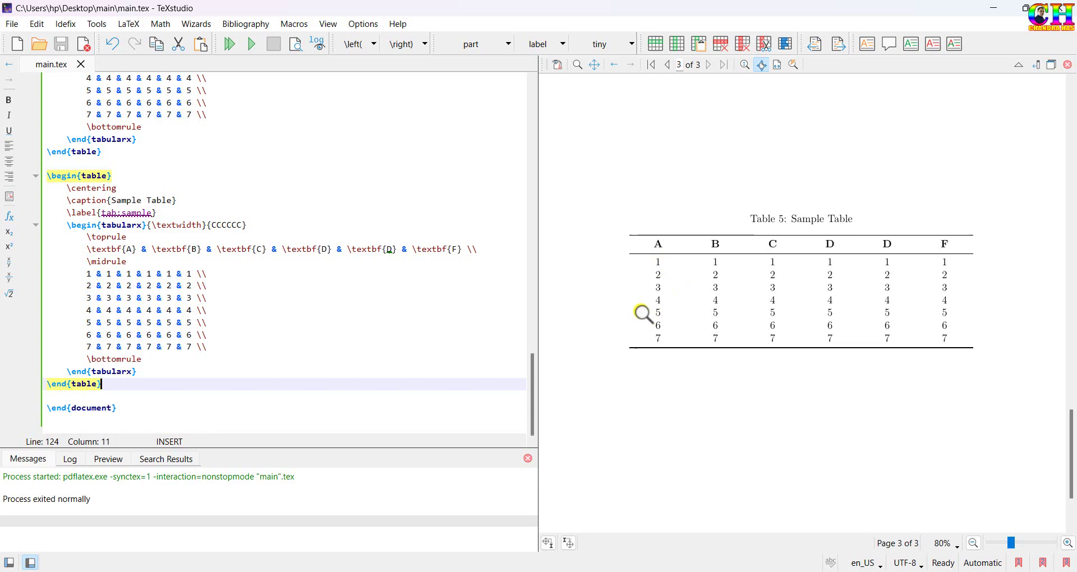
key("Return")
key("Return")
key("Return")
key("Up")
key("Up")
key("Up")
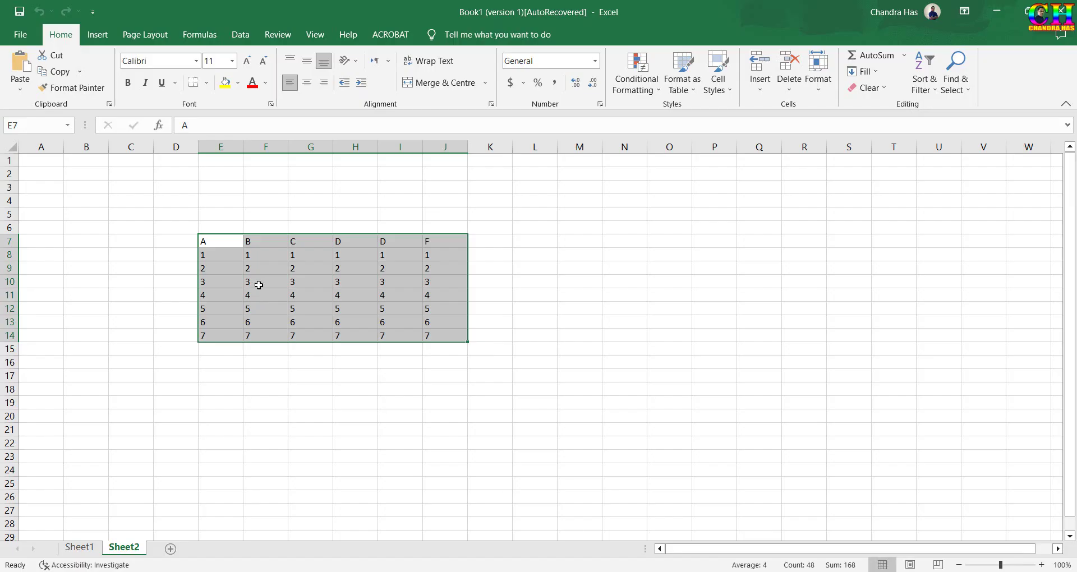
Copy the selected Excel range and type a request for a bold-header, ruled, page-width LaTeX table
right_click(259, 285)
left_click(289, 294)
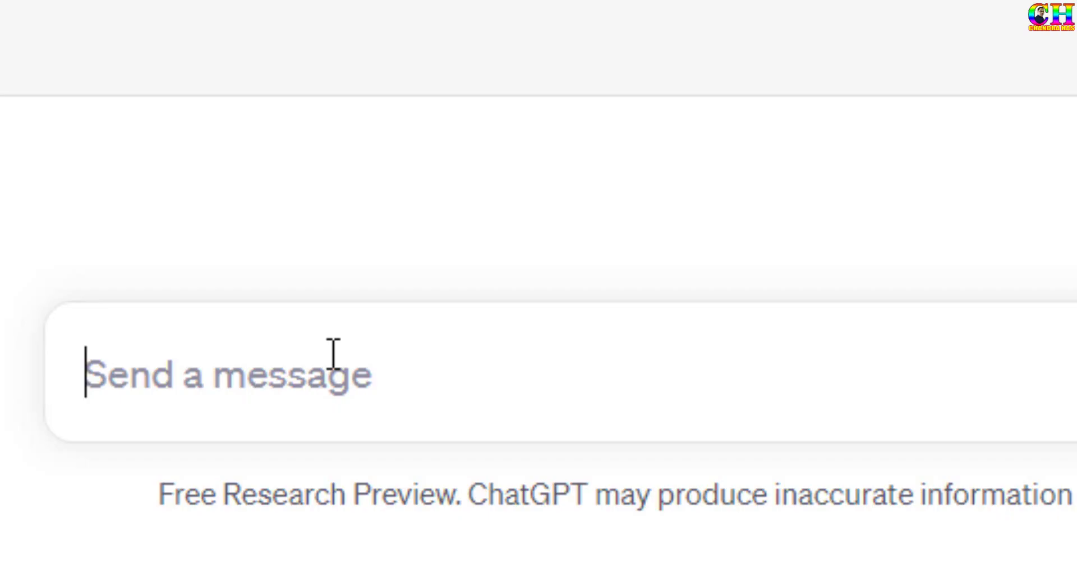
type("convert following ")
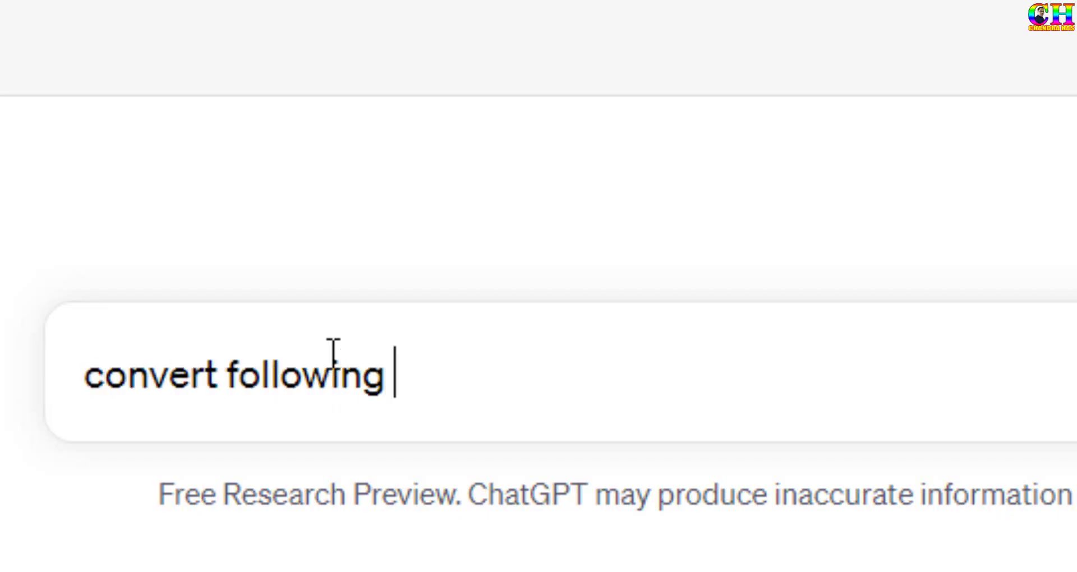
type("text in tatex tab")
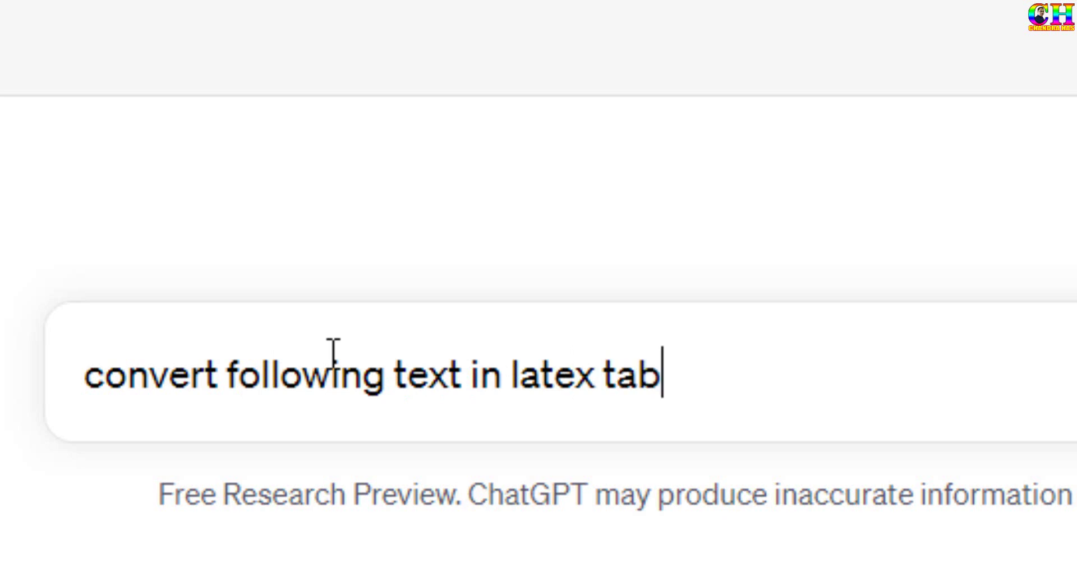
type("le with bold ")
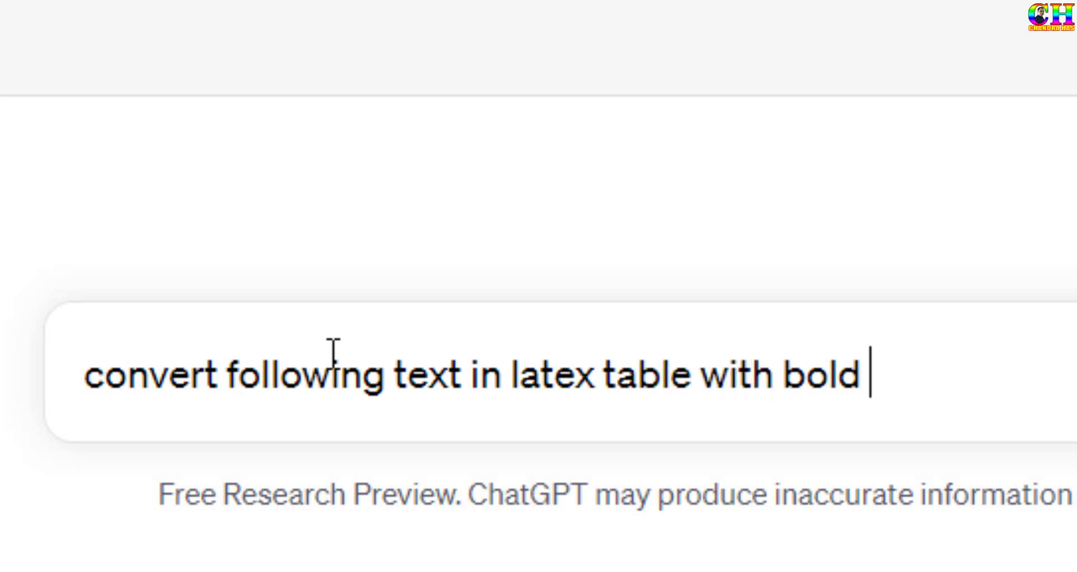
type("header, top/botto")
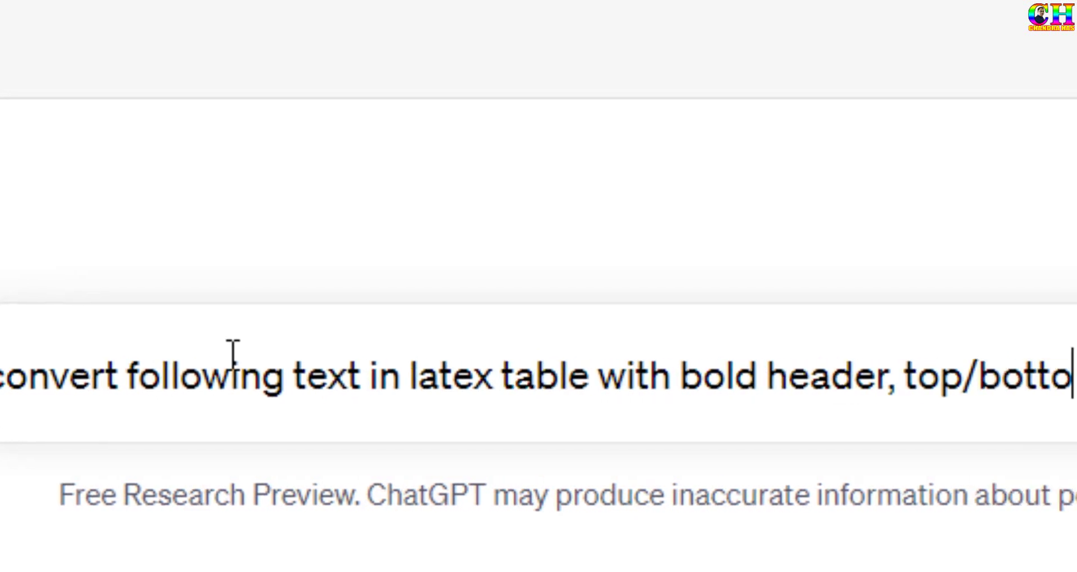
type("m/")
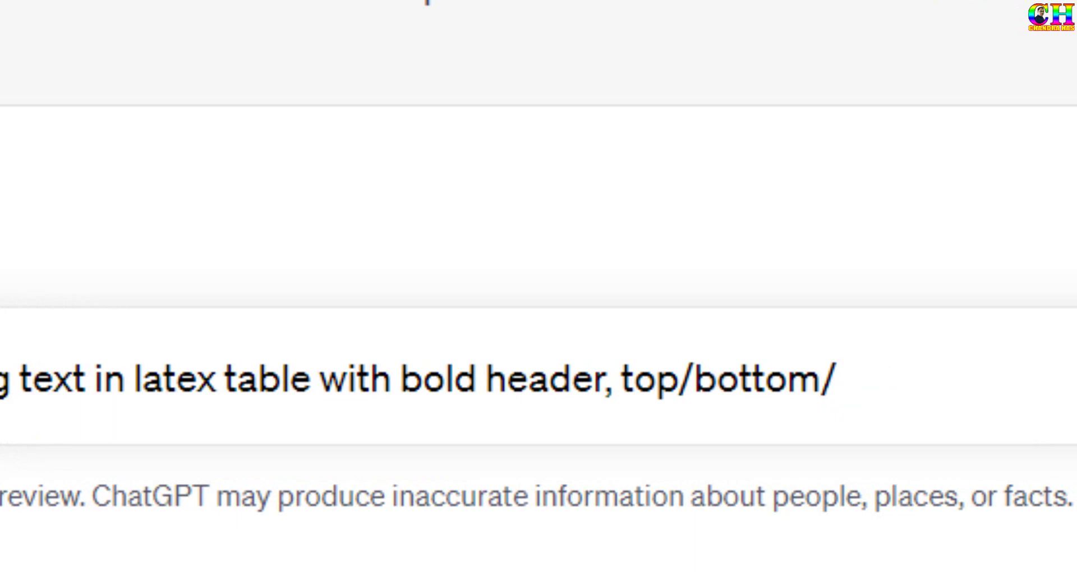
type("mid rule,")
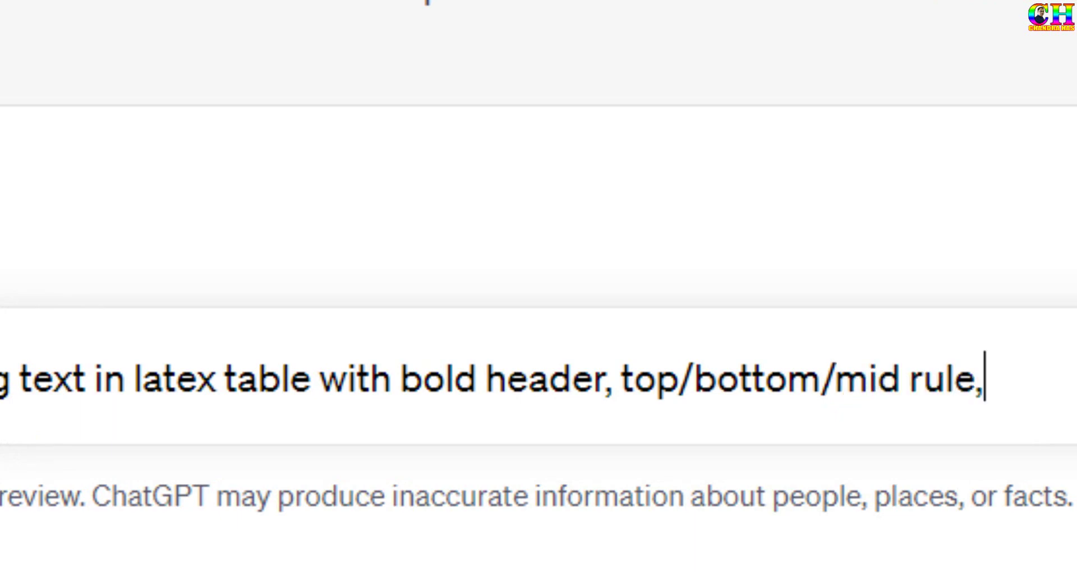
type(" table")
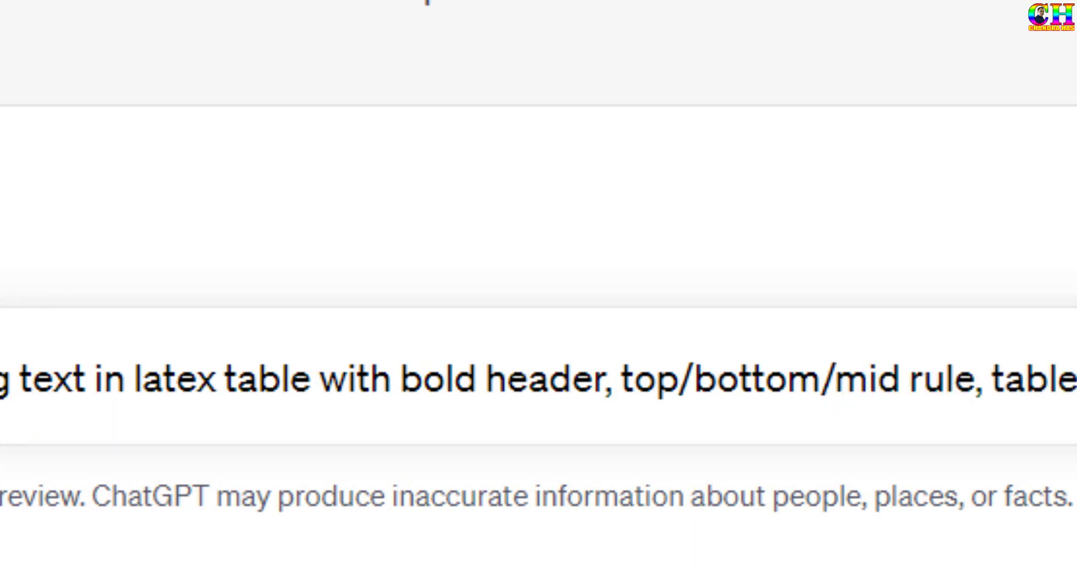
type(" width t")
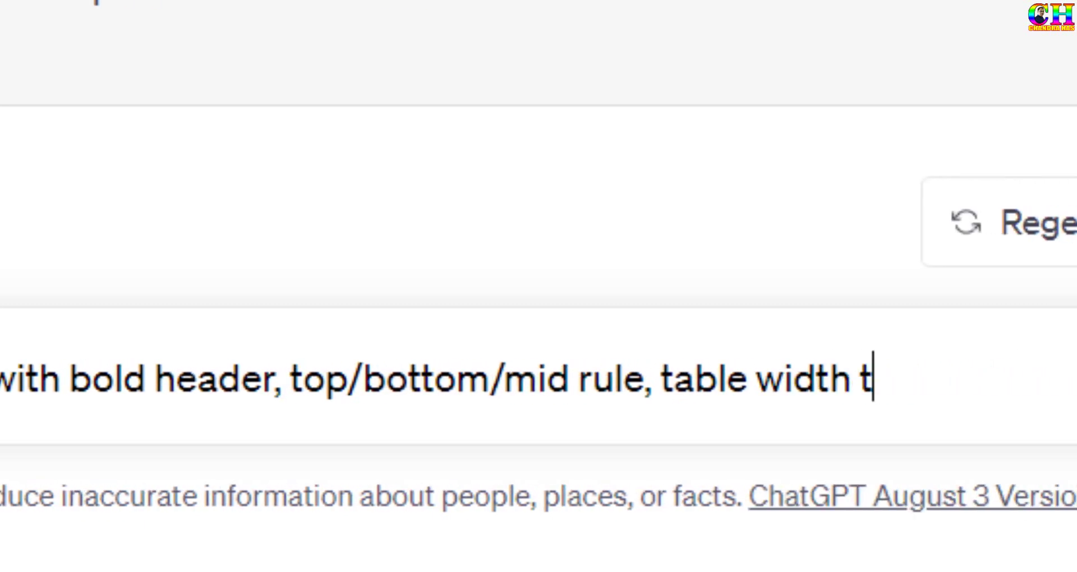
type("o page wid")
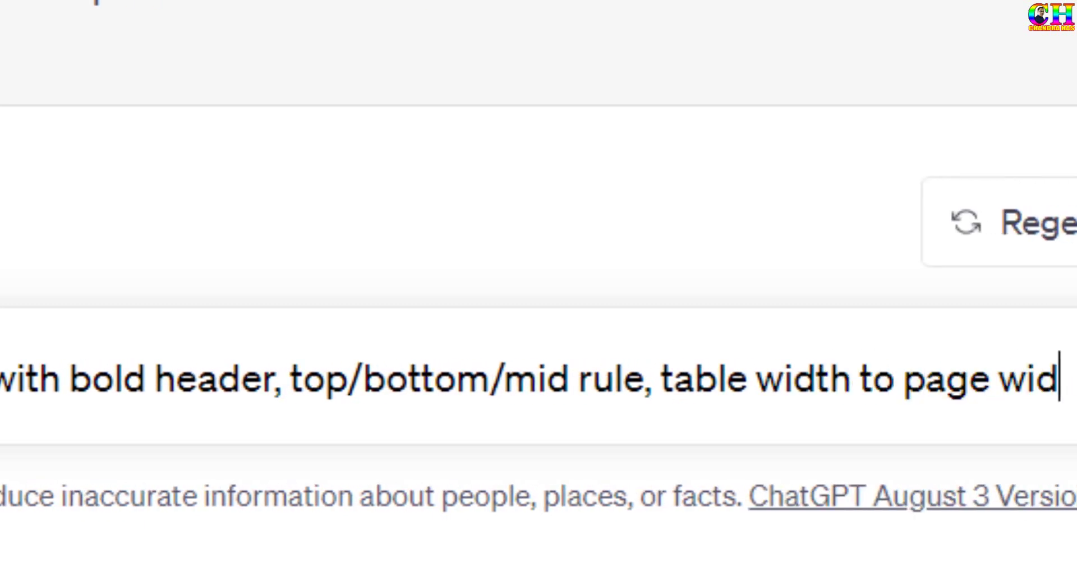
type("th:")
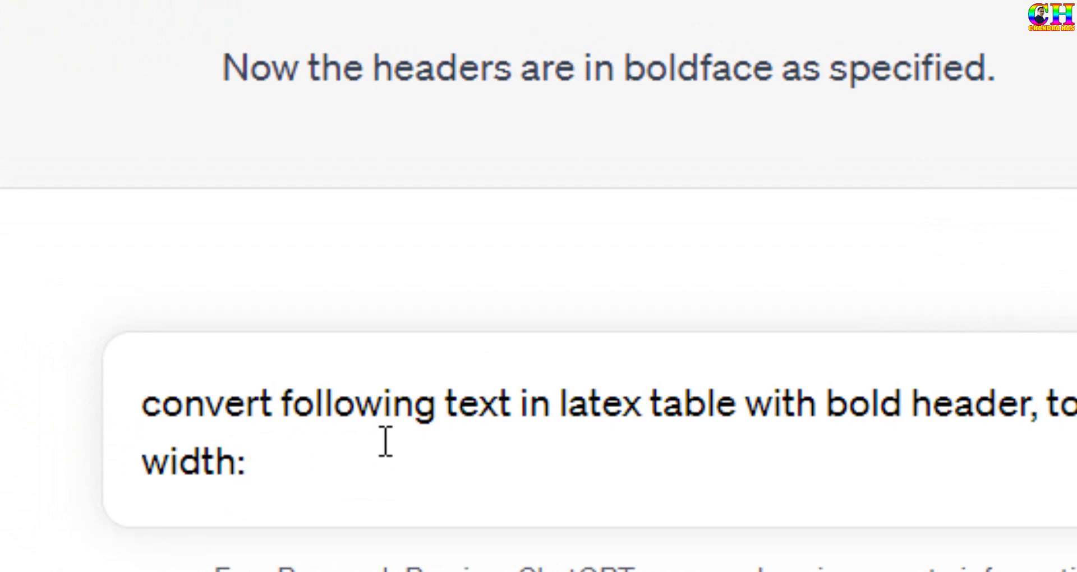
Paste the Excel data into the request, send it, and copy the returned complete LaTeX code
key("ctrl+v")
key("BackSpace")
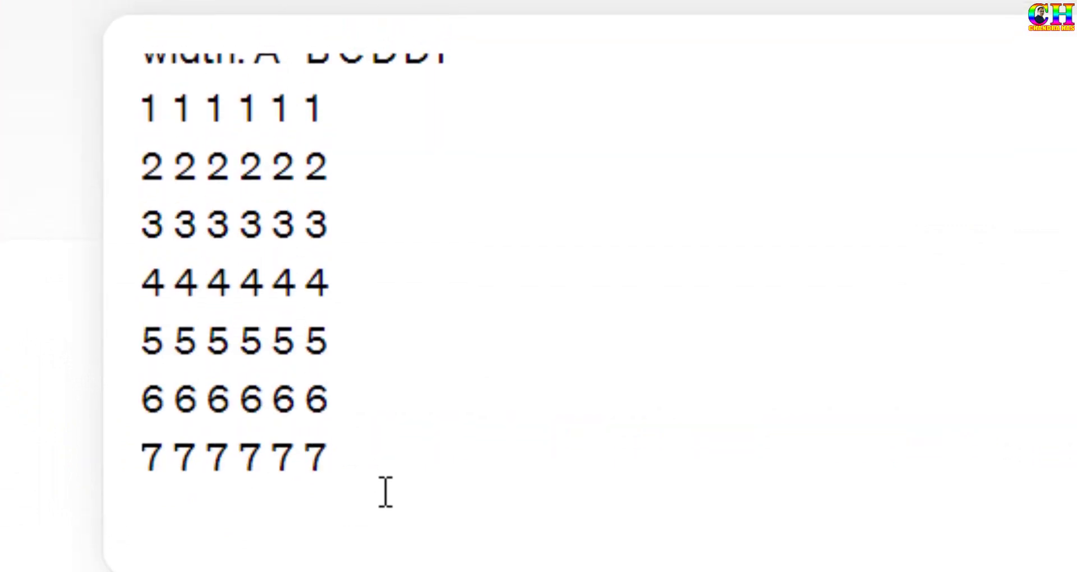
key("Return")
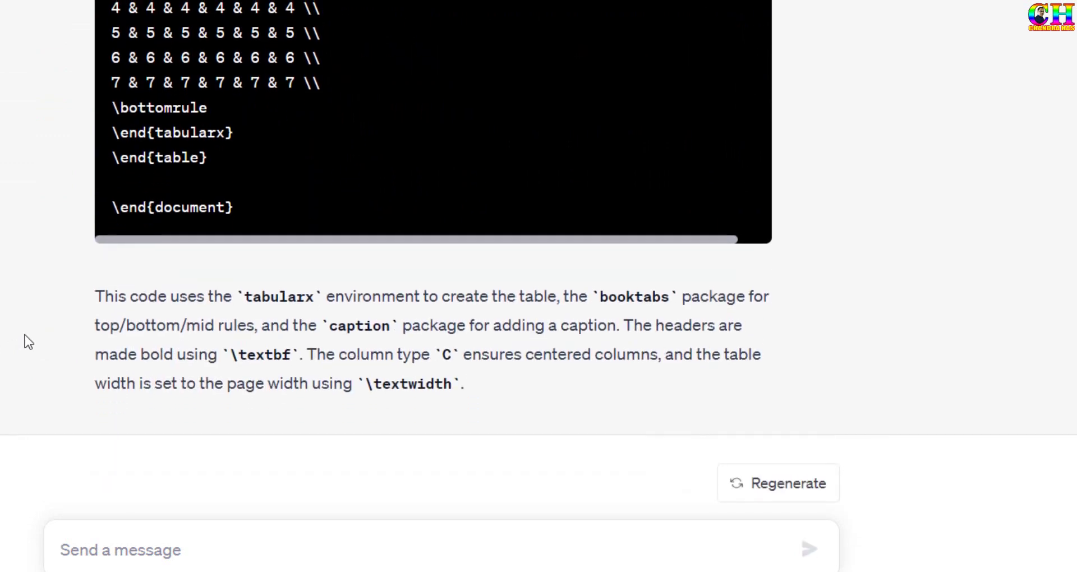
scroll(53, 331, "up", 4)
scroll(551, 208, "up", 1)
scroll(551, 207, "up", 4)
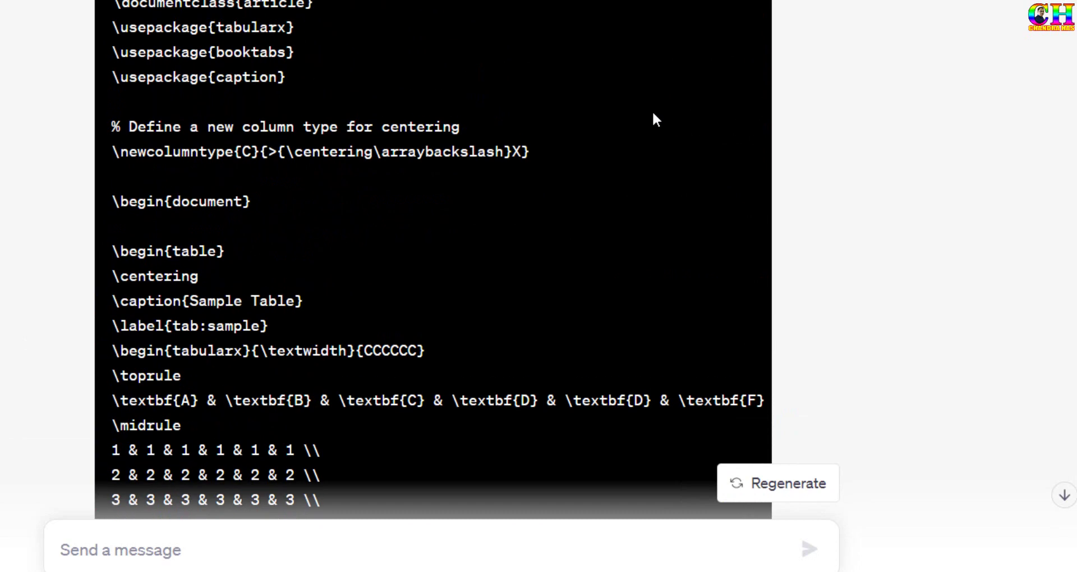
scroll(652, 110, "up", 4)
left_click(712, 167)
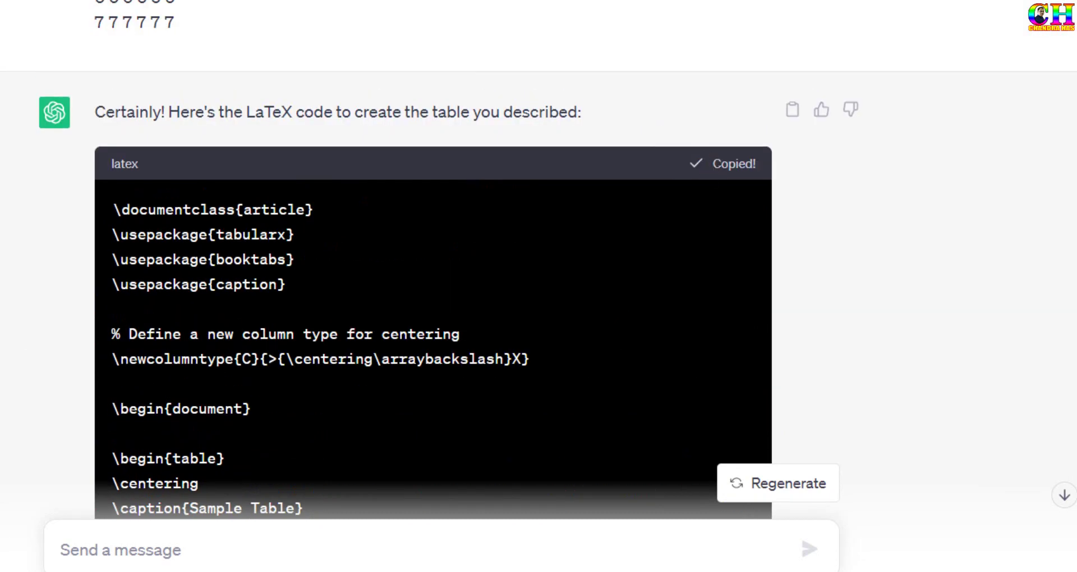
Replace all TeXstudio text with ChatGPT's code and compile into the single full-width, bold-header Table 1
left_click(578, 516)
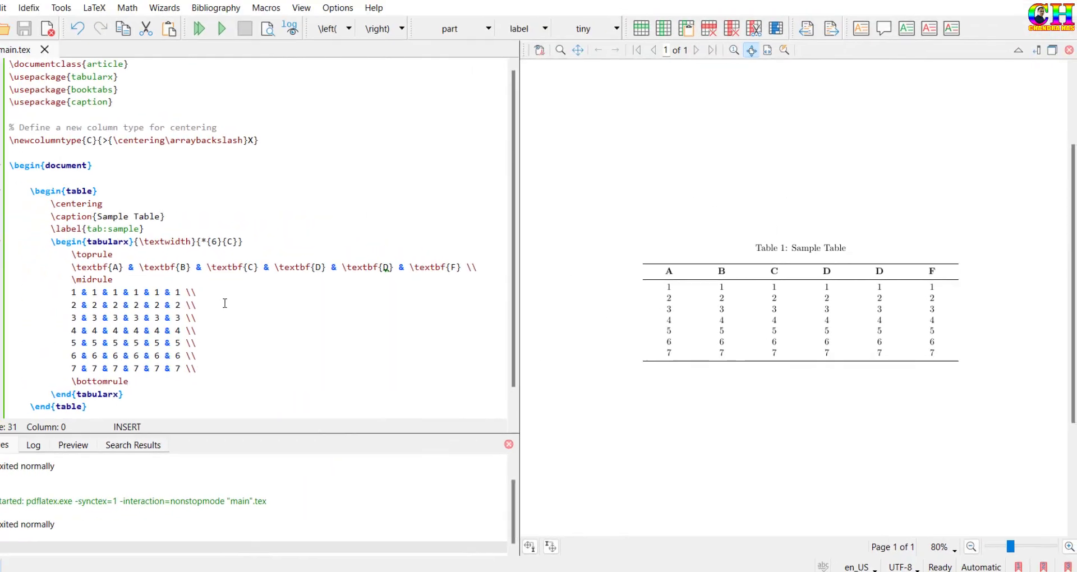
key("ctrl+a")
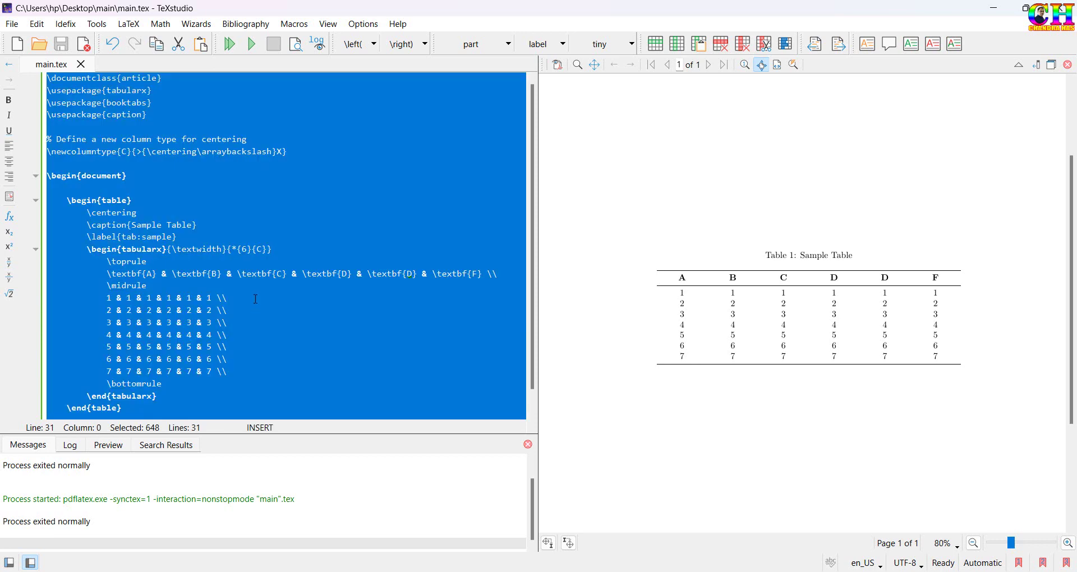
key("BackSpace")
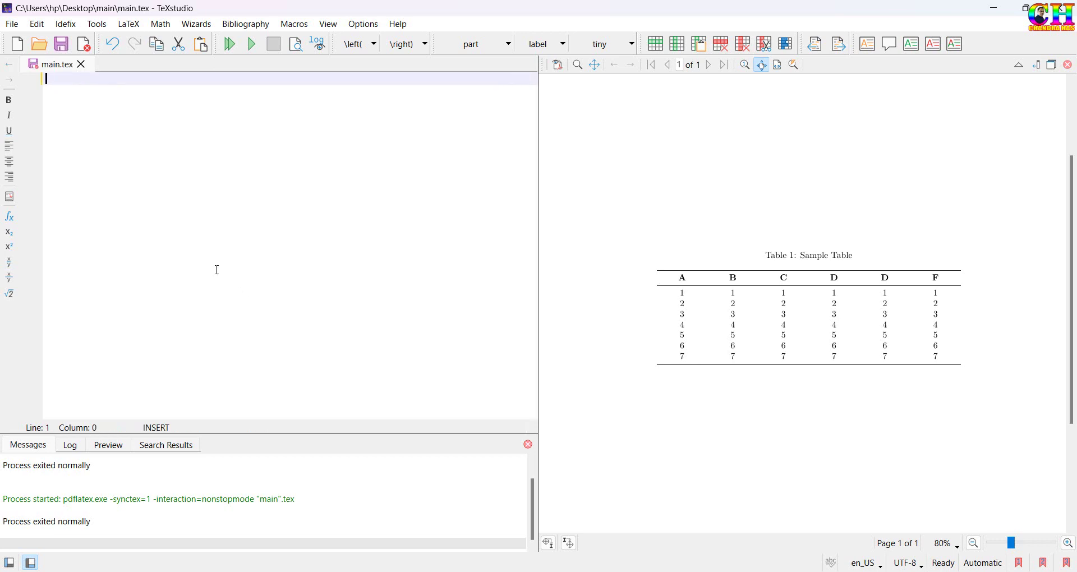
key("ctrl+v")
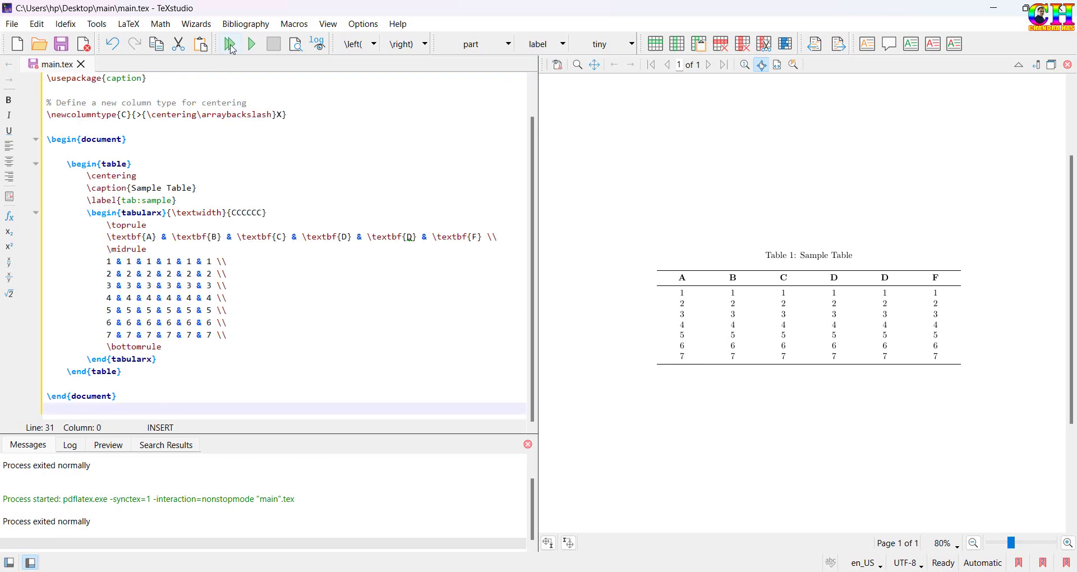
scroll(252, 127, "up", 1)
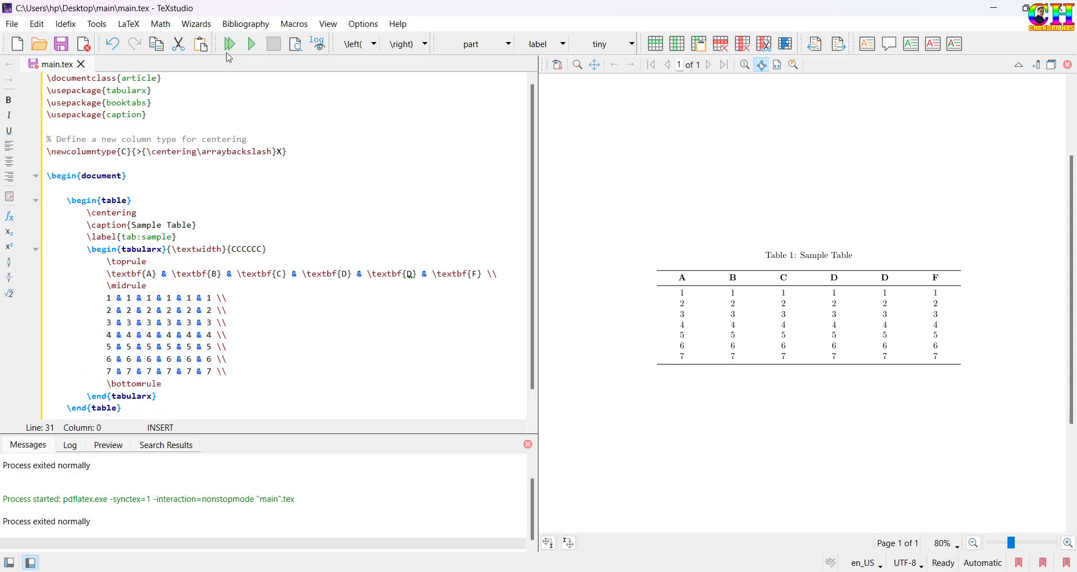
left_click(230, 44)
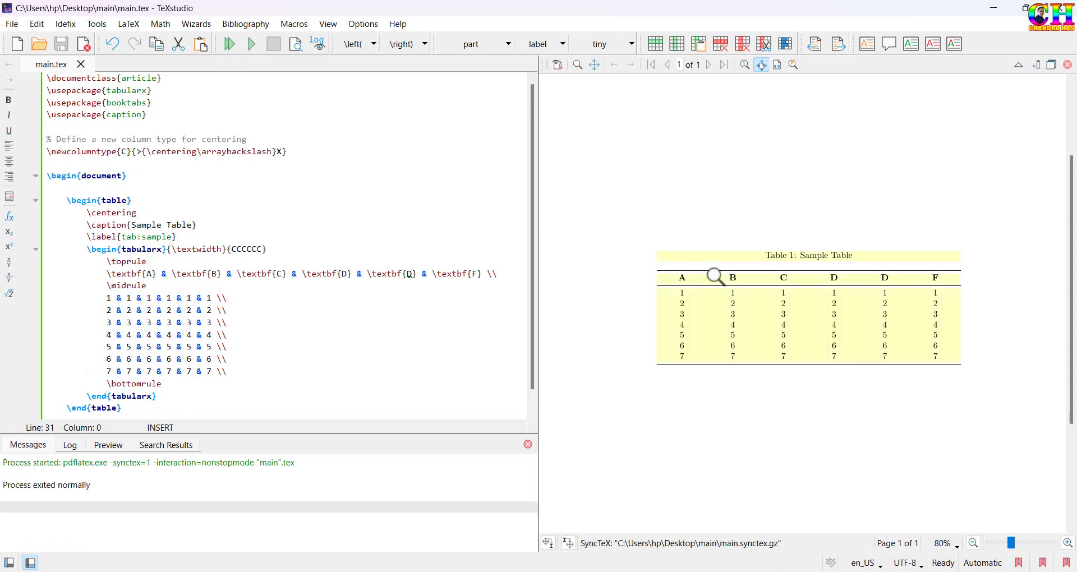